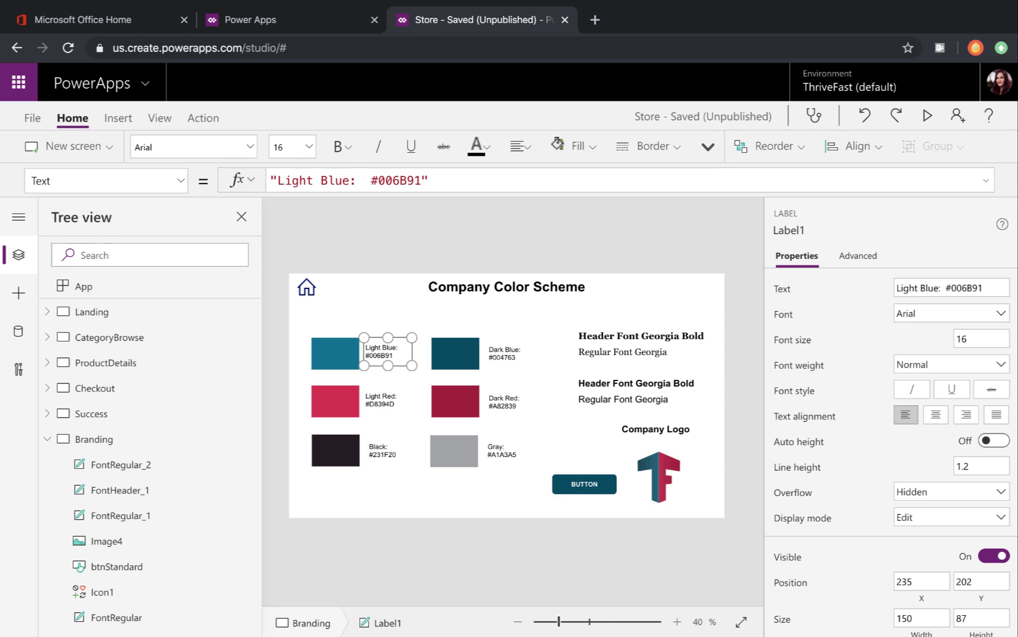
Step: Inspect the light blue, dark blue and dark red colour swatches on the Branding screen
left_click(335, 354)
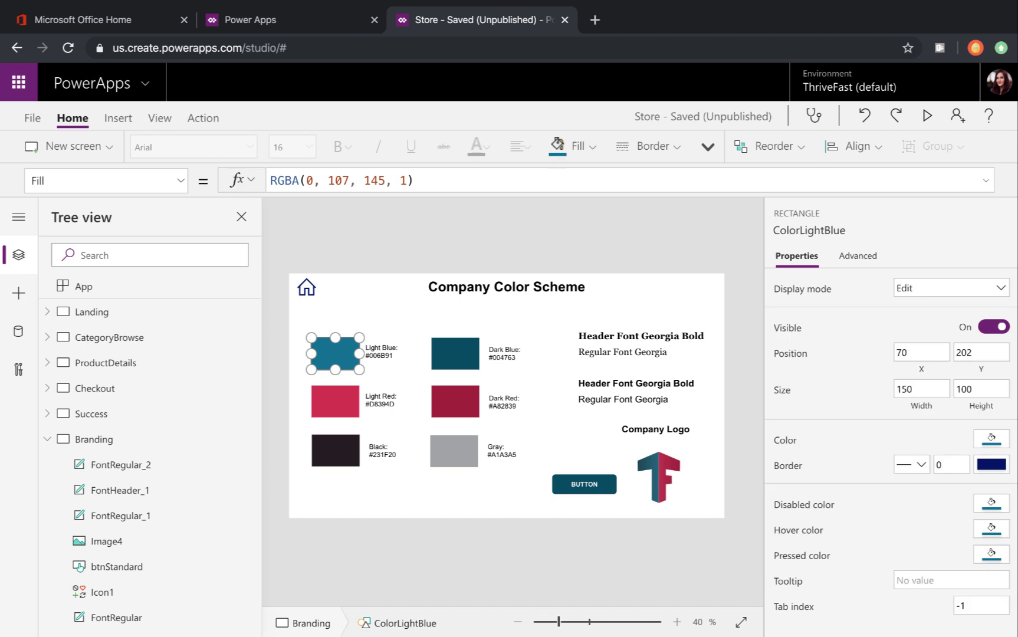
left_click(386, 352)
left_click(455, 354)
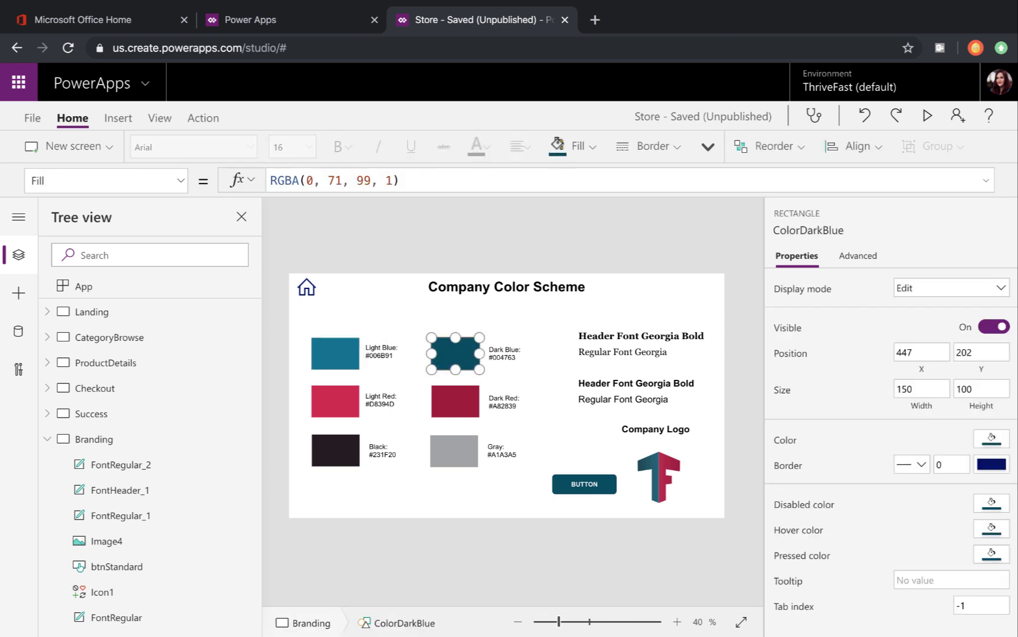
left_click(456, 402)
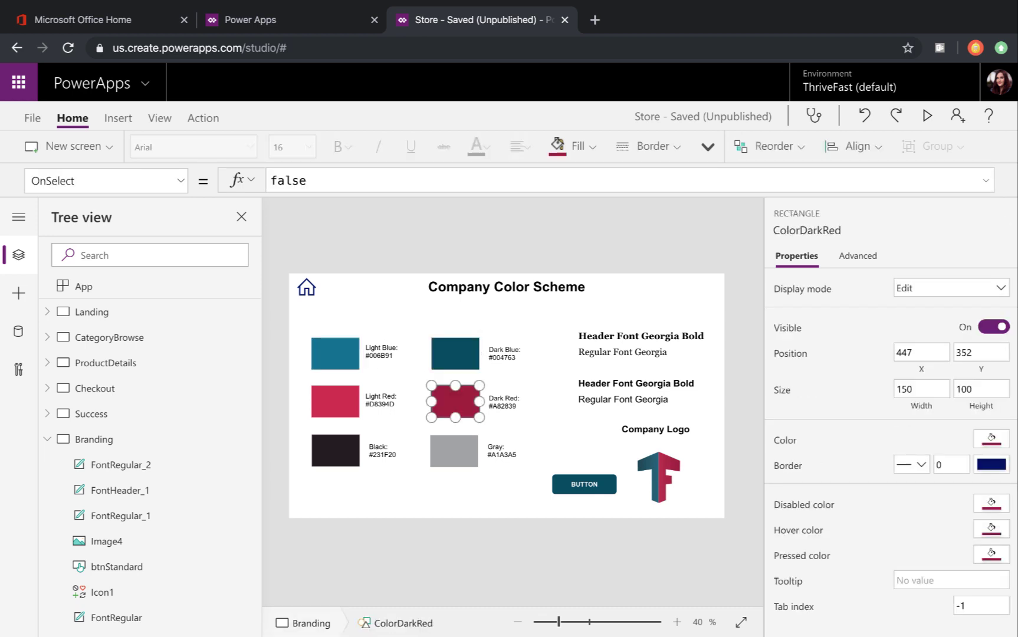
left_click(94, 439)
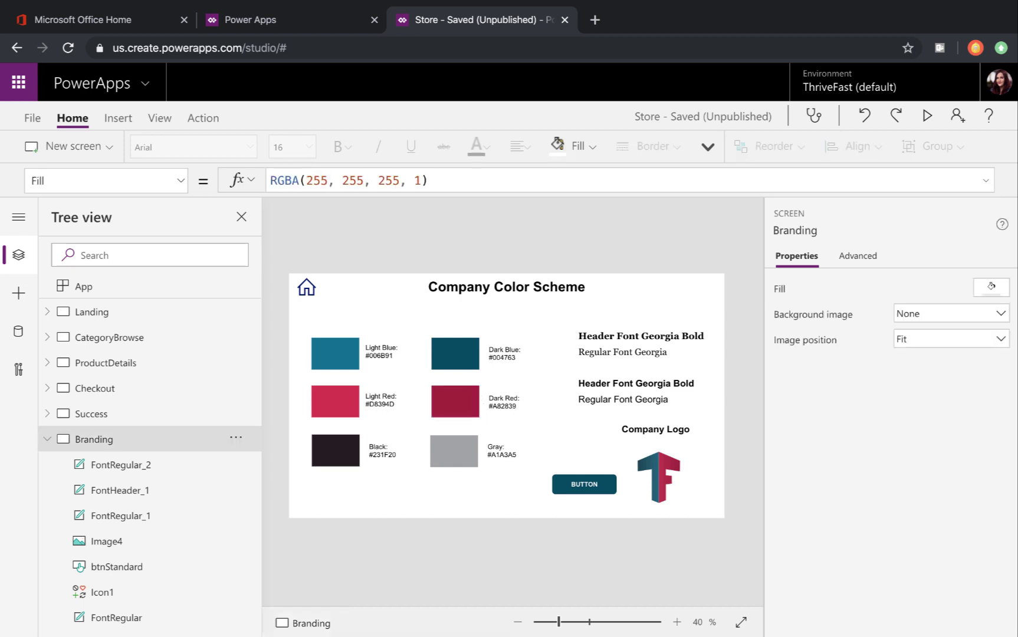
Step: Compare the typography page of the brand standards PDF with the fonts of the two header labels and the available font choices
left_click(641, 337)
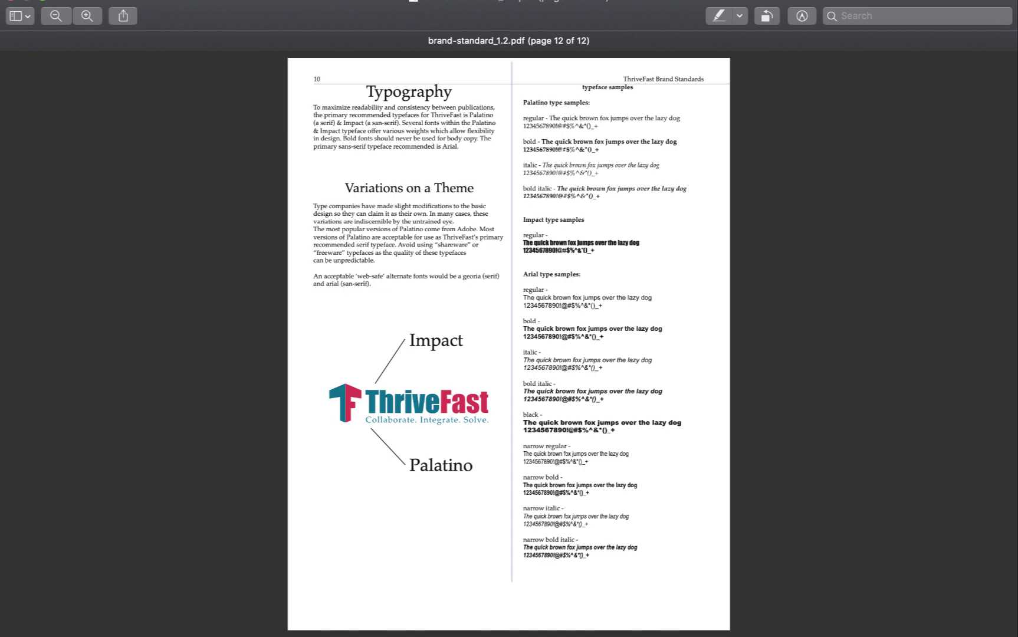
scroll(510, 170, "up", 5)
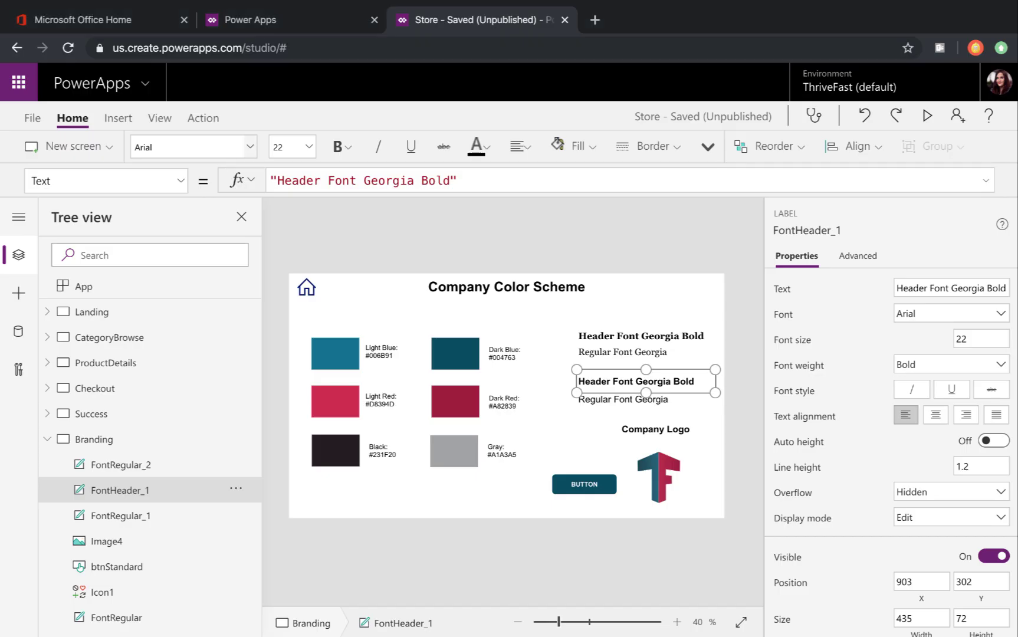
left_click(250, 147)
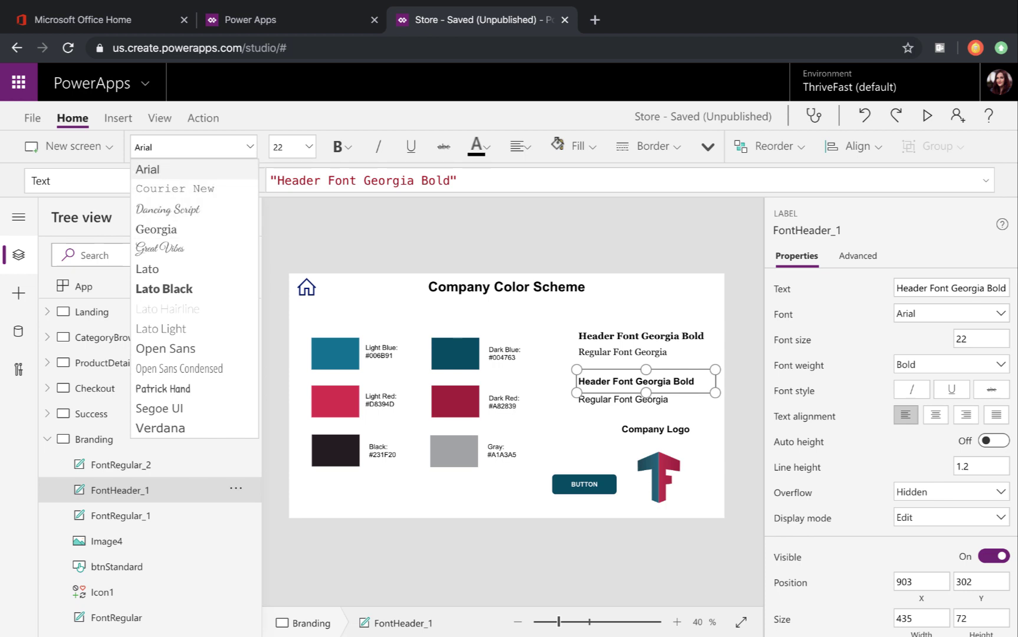
left_click(641, 336)
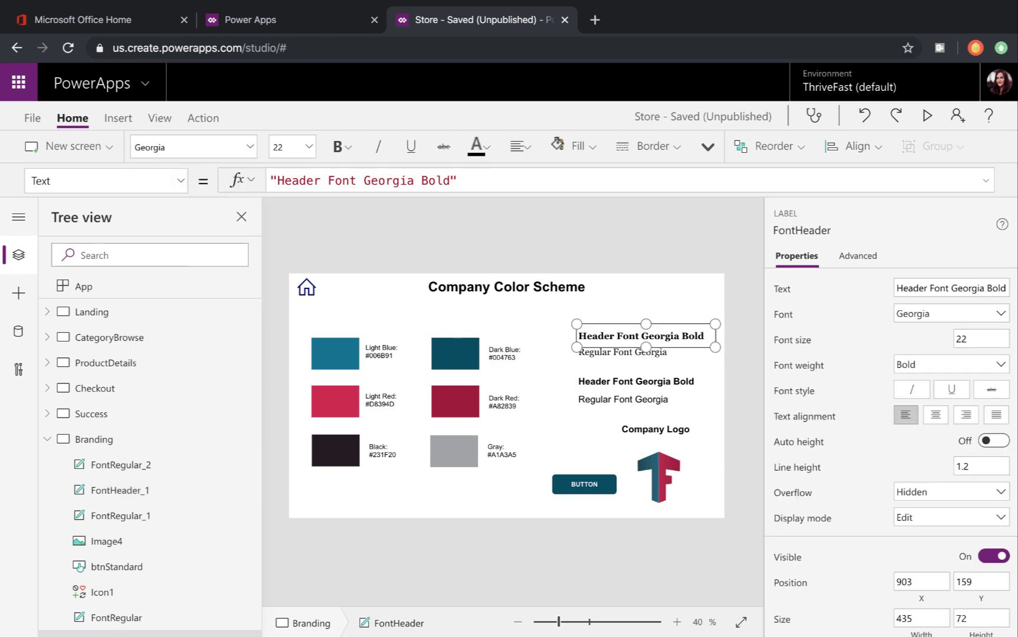
left_click(121, 491)
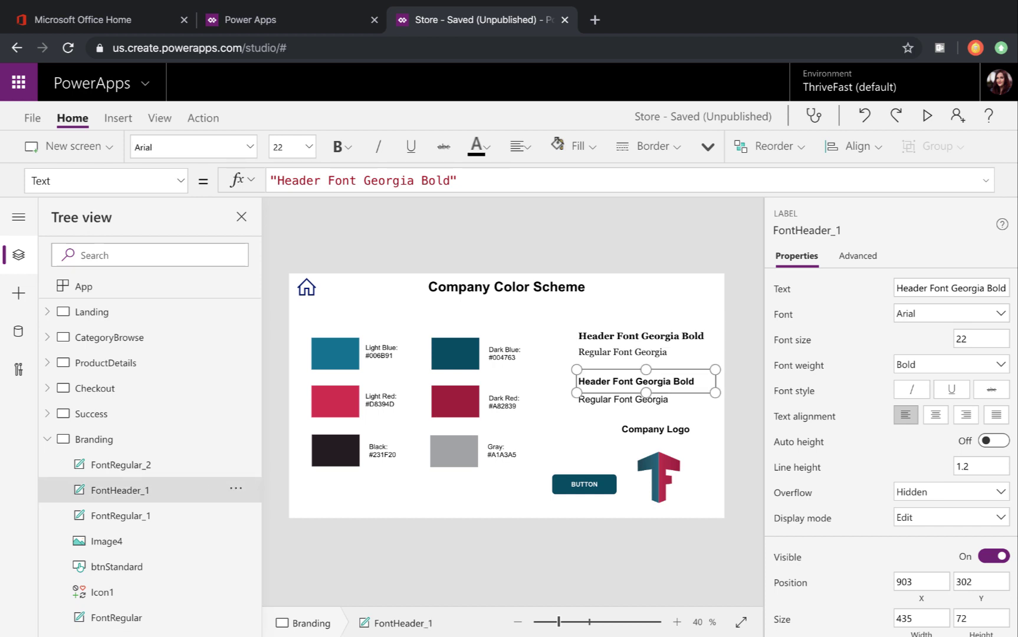
left_click(705, 428)
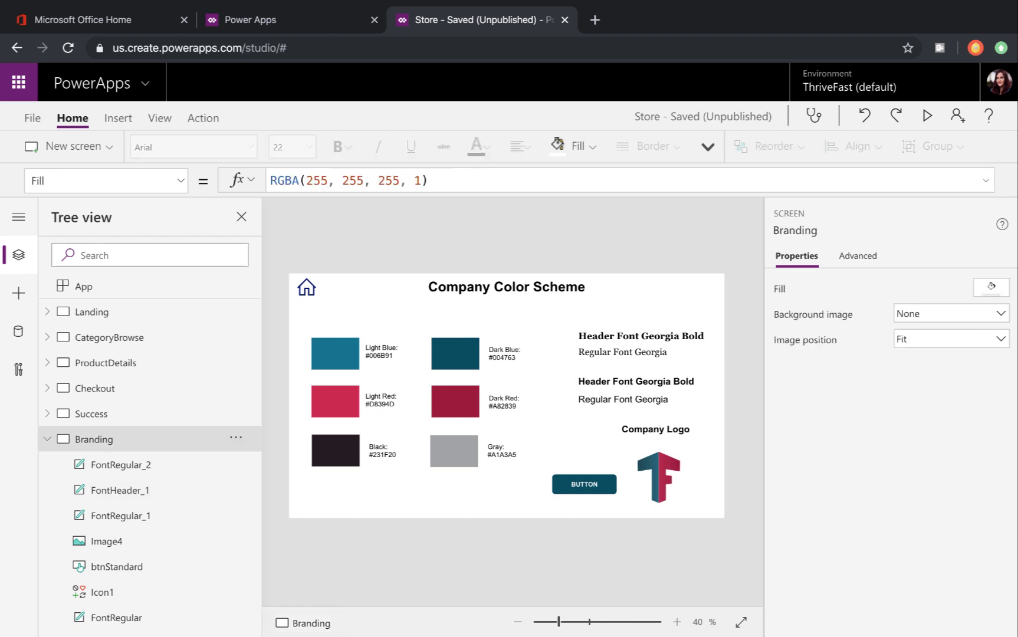
Step: Check the company logo's image source and review the images stored in the app's media library
left_click(659, 479)
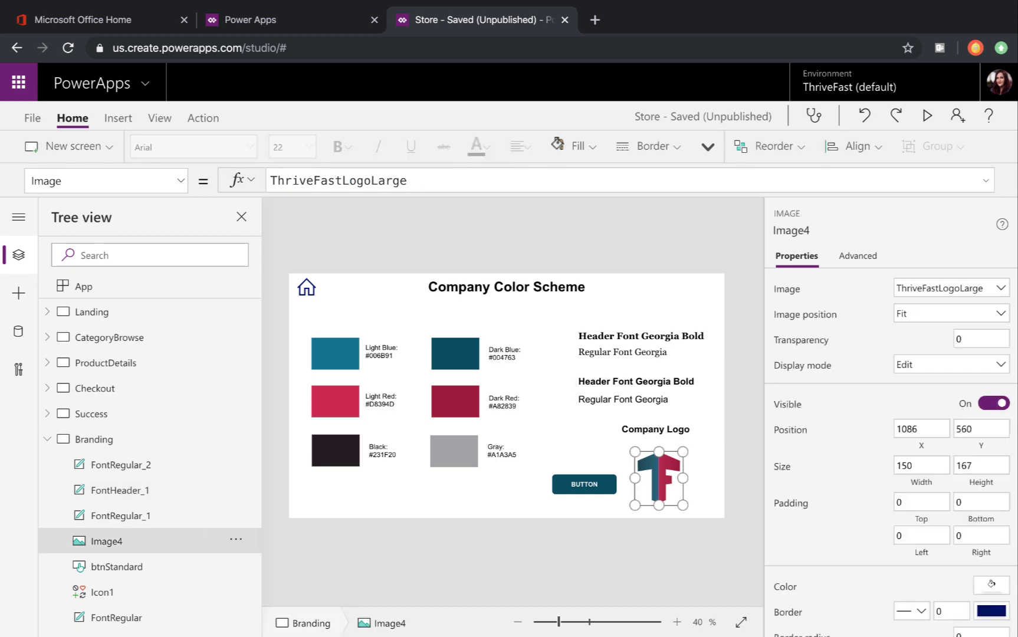
left_click(159, 118)
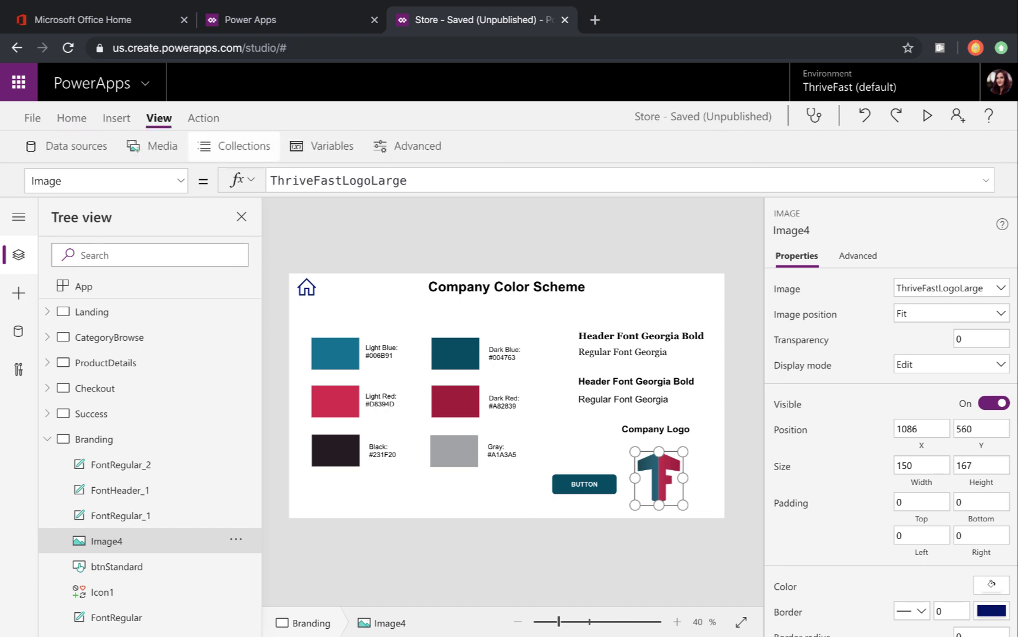
left_click(152, 146)
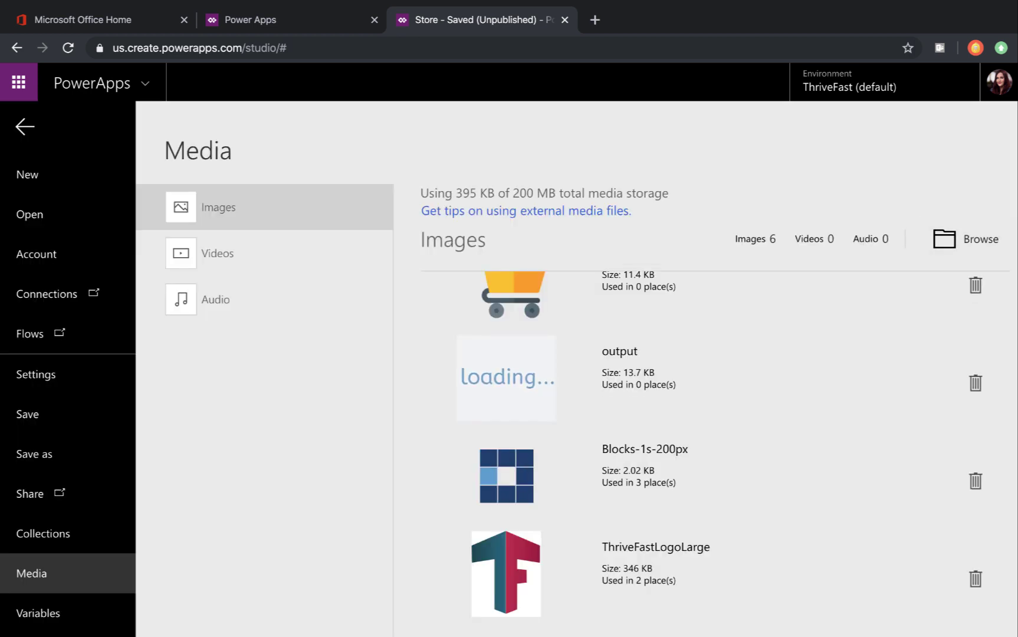
left_click(25, 127)
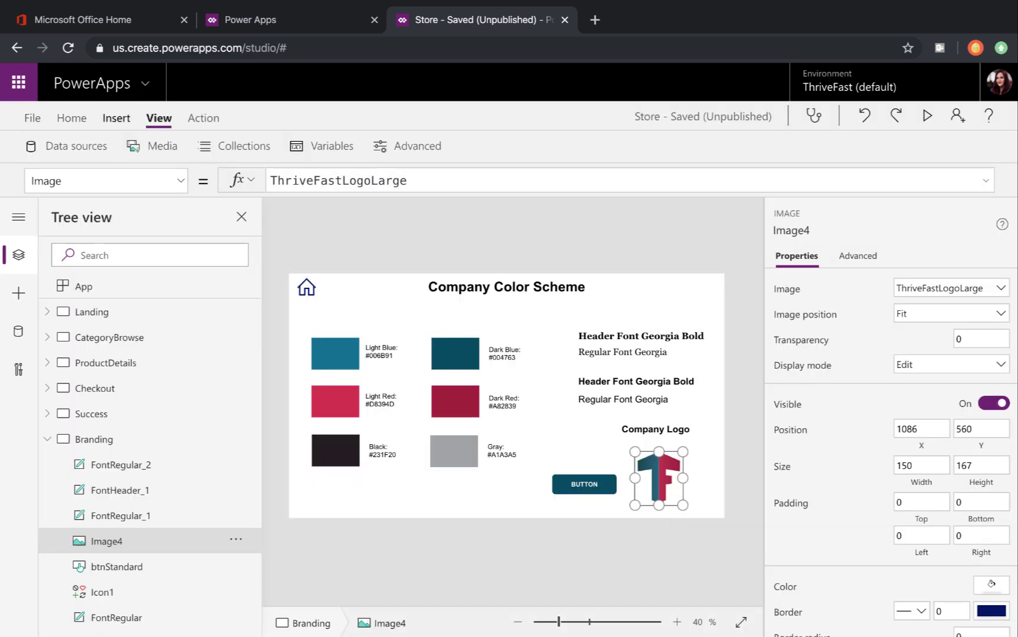
Step: Review the media controls that can be inserted, and return to the Branding screen
left_click(117, 118)
left_click(711, 146)
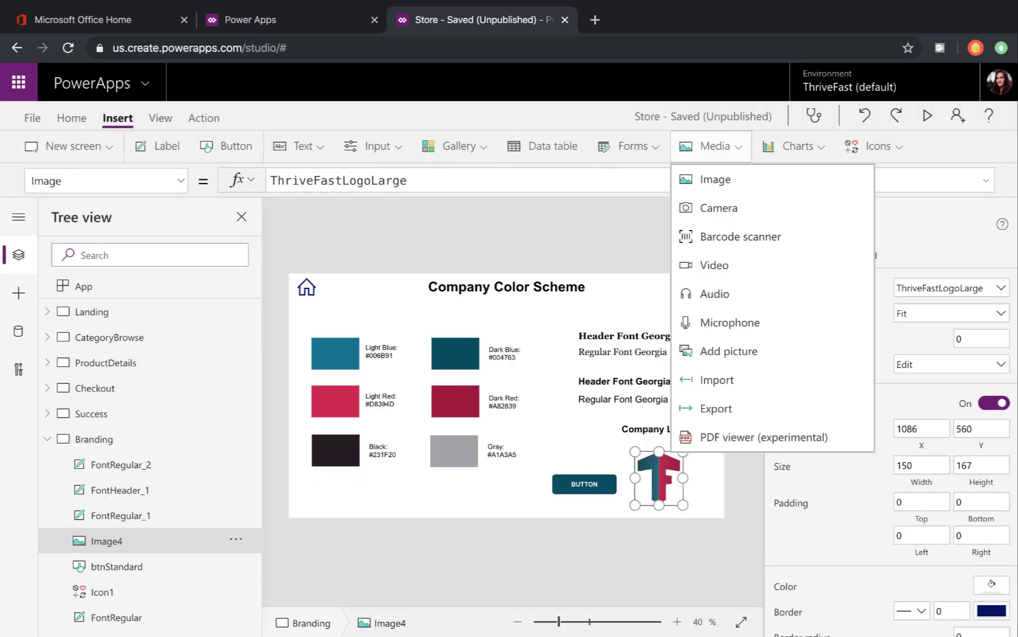
left_click(711, 146)
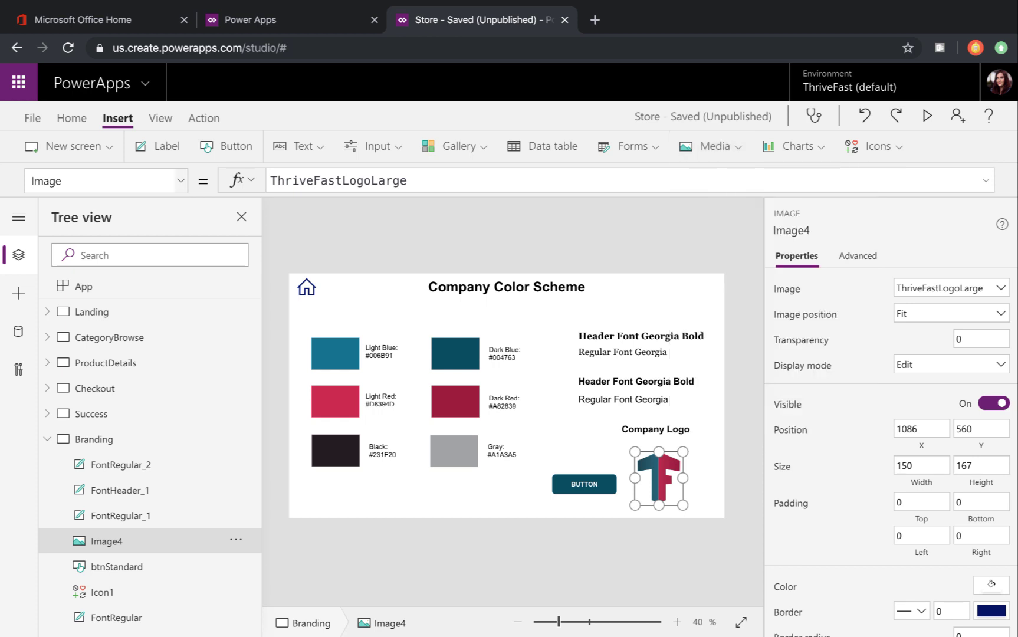
left_click(94, 439)
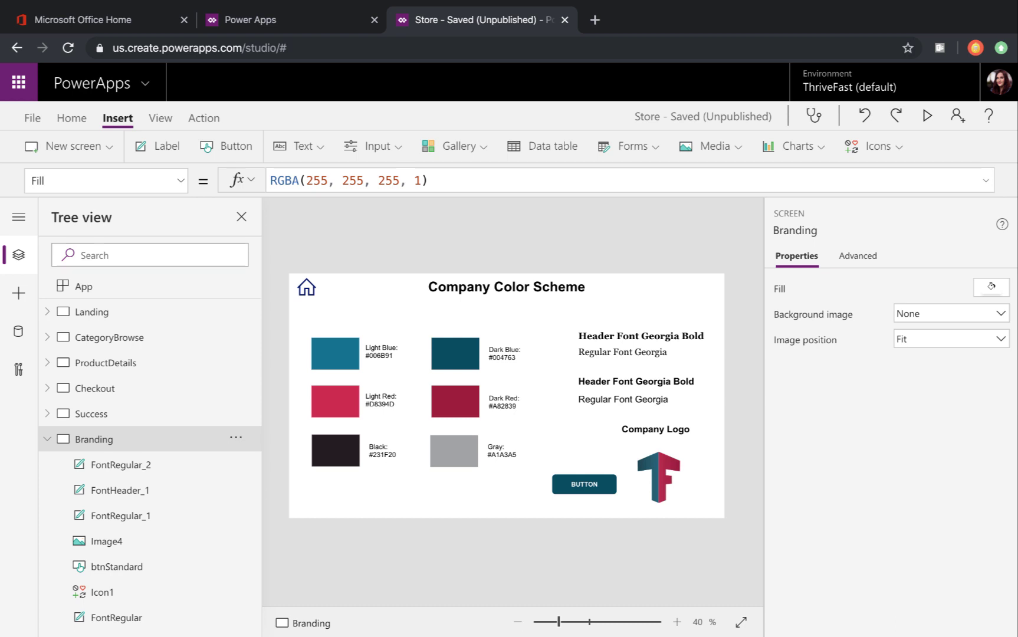
Step: Examine how the App's OnStart formula sets the gblHeaderFont variable from FontHeader.Font
left_click(131, 287)
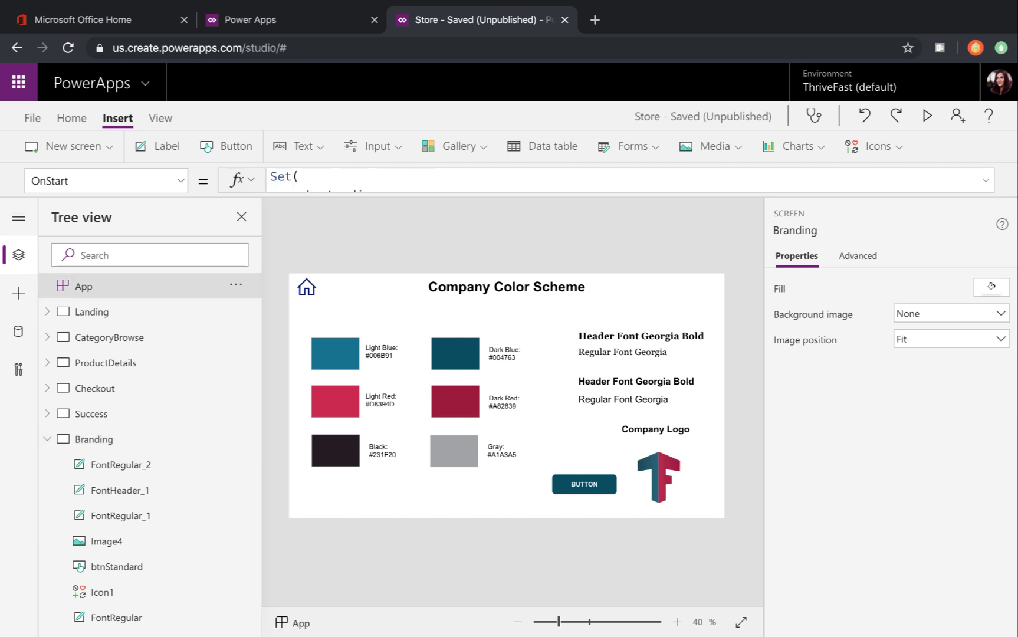
left_click(449, 180)
scroll(448, 330, "down", 3)
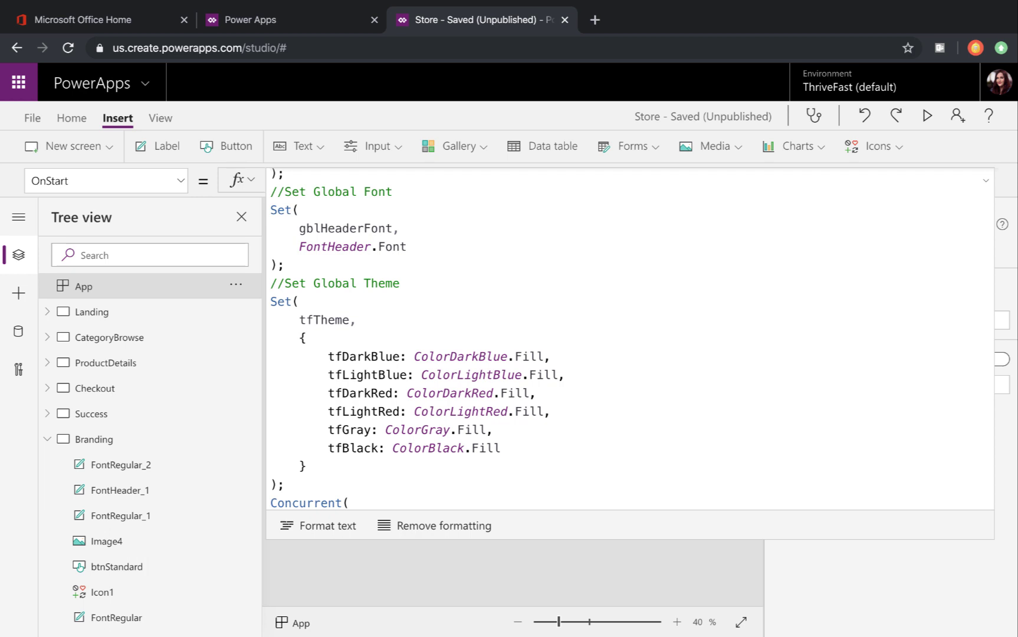
left_click(298, 210)
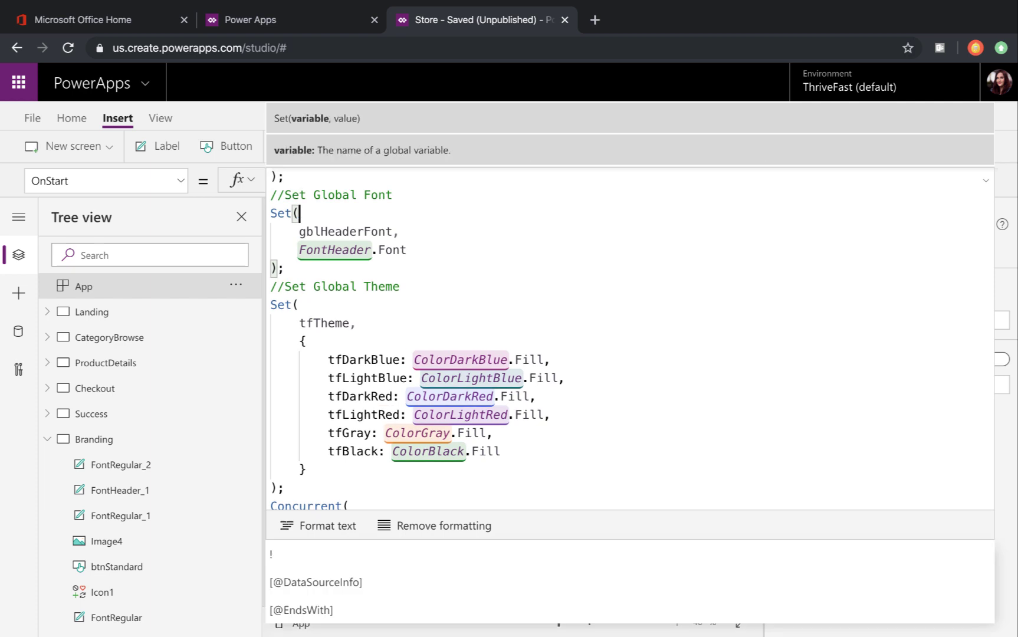
left_click(372, 232)
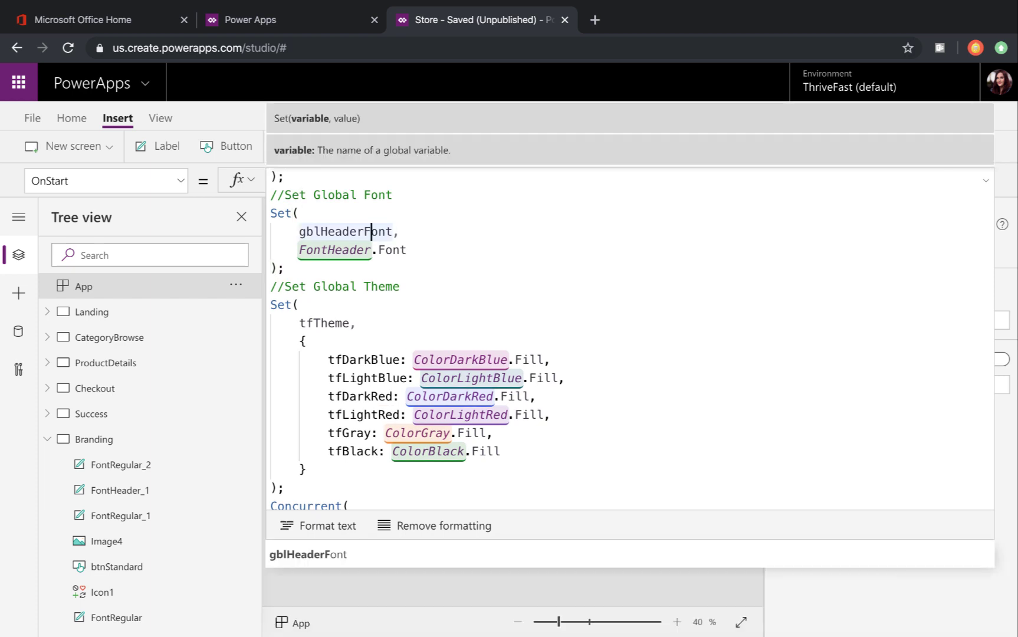
left_click(409, 251)
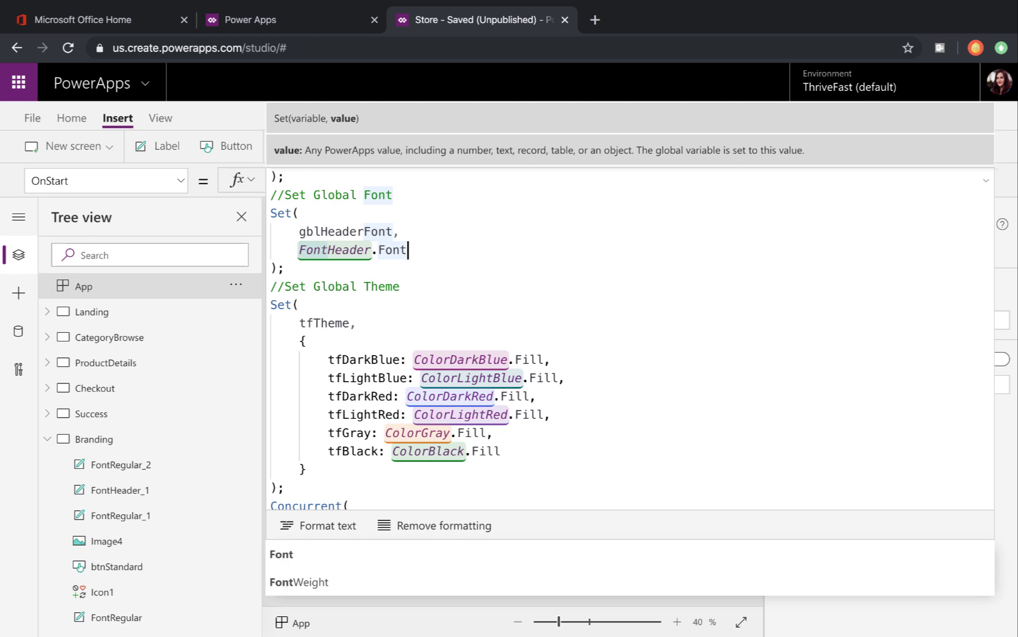
Step: Check the FontHeader label on the Branding screen against its reference in the App's OnStart formula
left_click(95, 440)
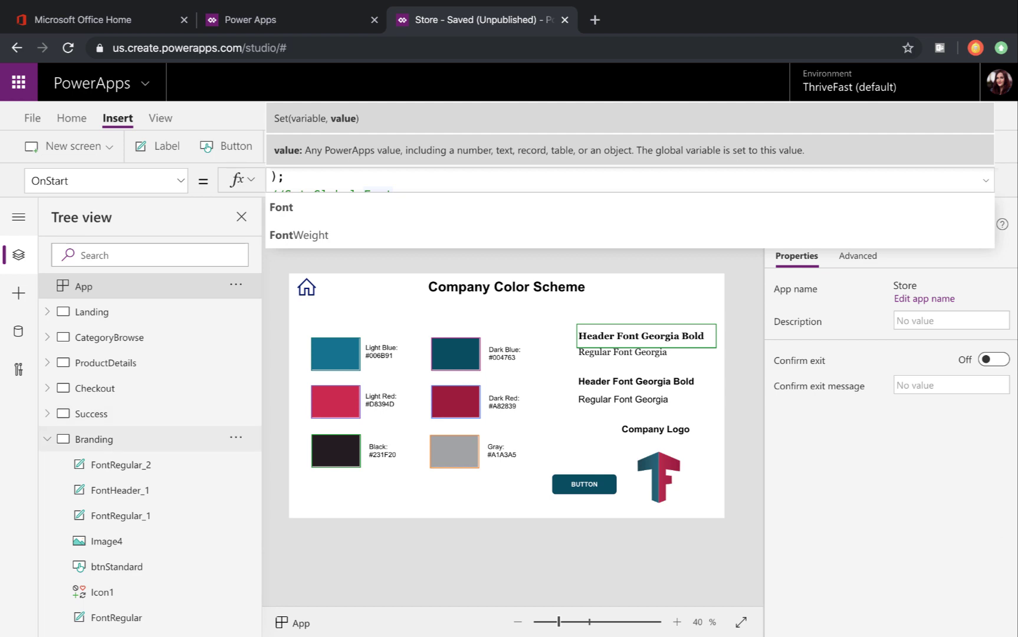
left_click(641, 335)
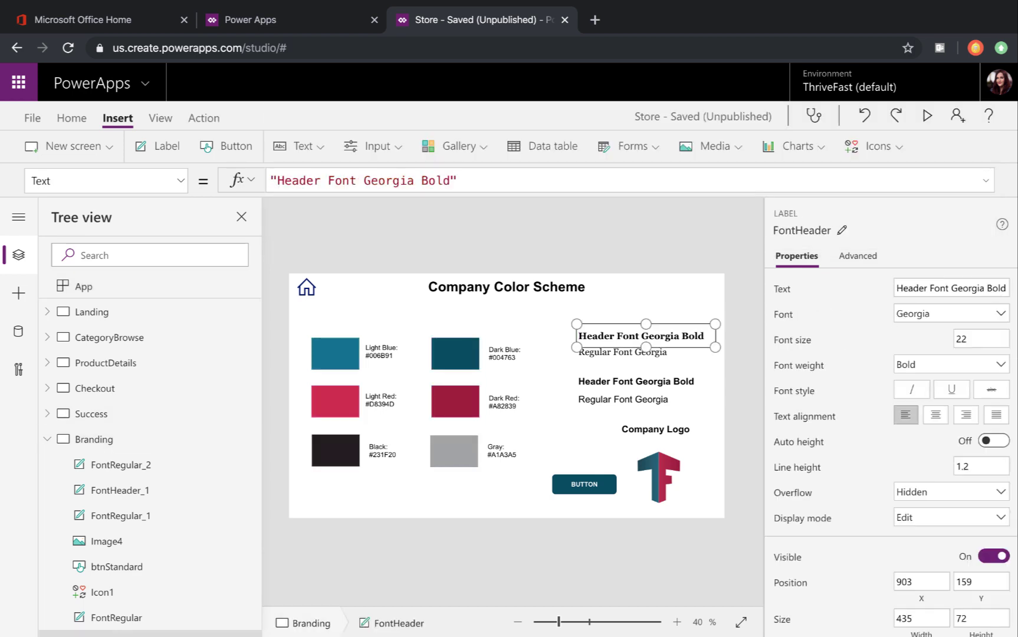
left_click(84, 287)
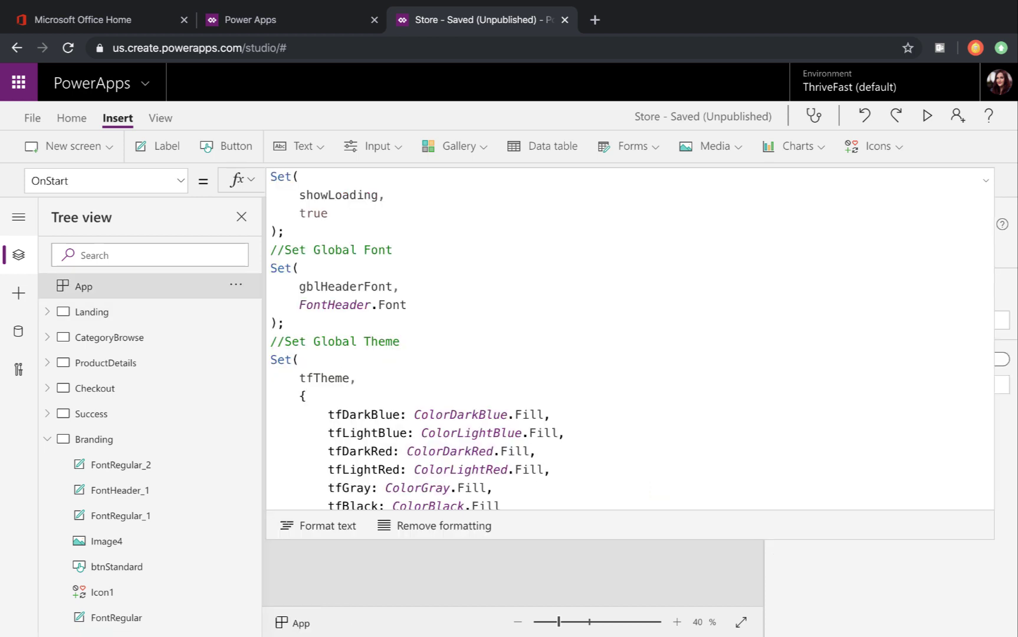
scroll(630, 338, "down", 3)
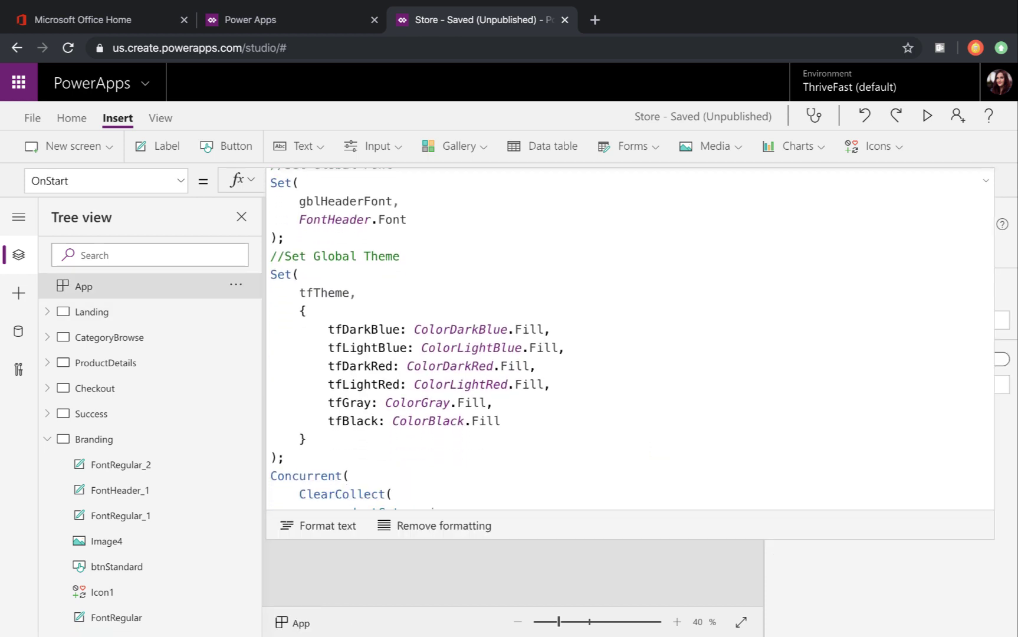
left_click(408, 220)
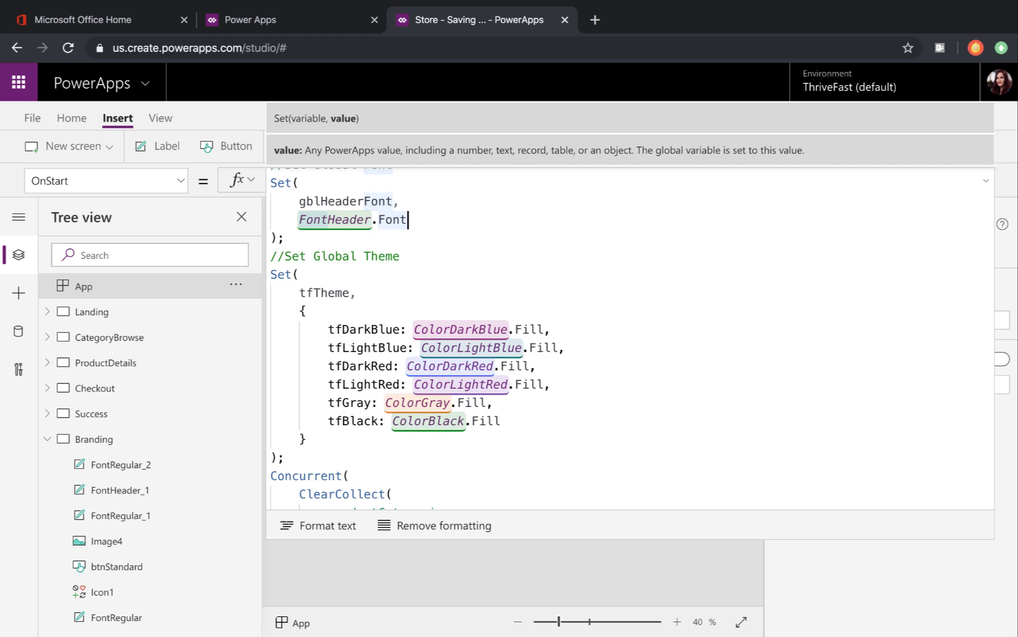
Step: Examine the tfTheme variable in the OnStart formula and how its colour entries reference the swatches' Fill properties
scroll(630, 339, "down", 3)
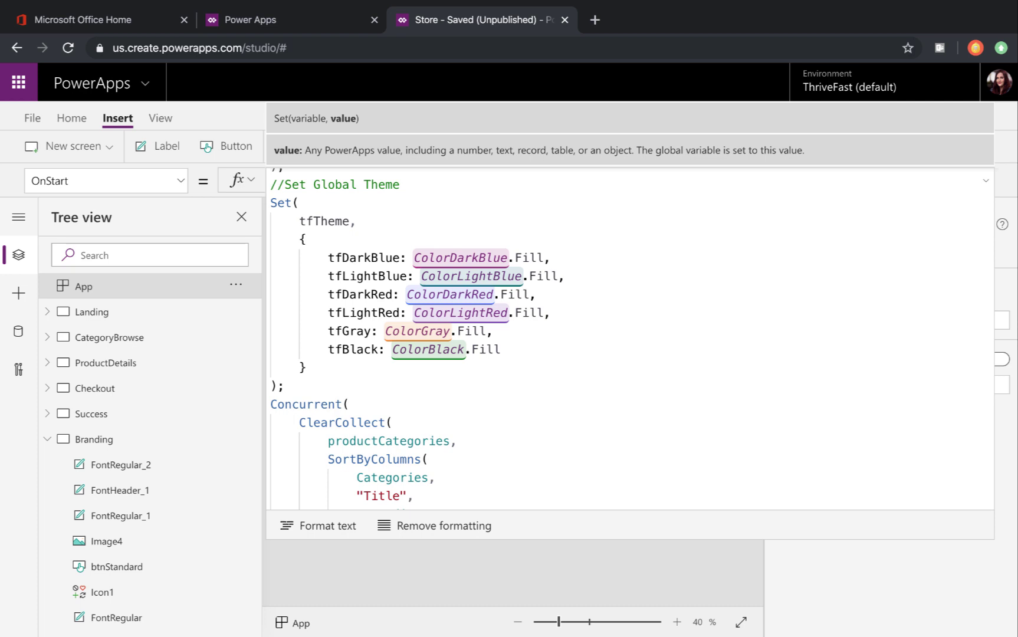
left_click(322, 221)
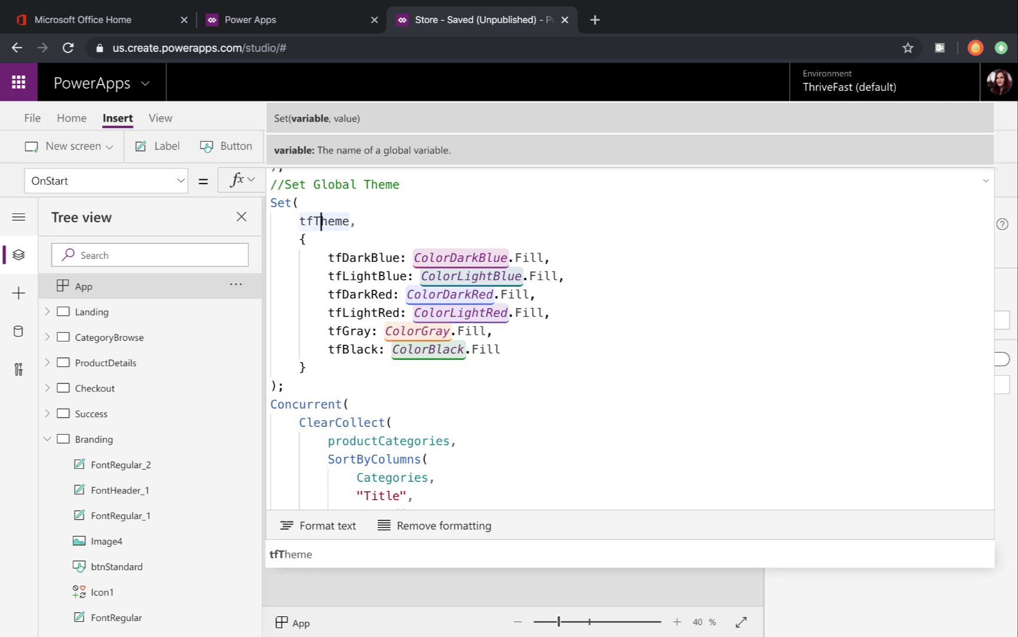
left_click(379, 258)
scroll(413, 339, "down", 1)
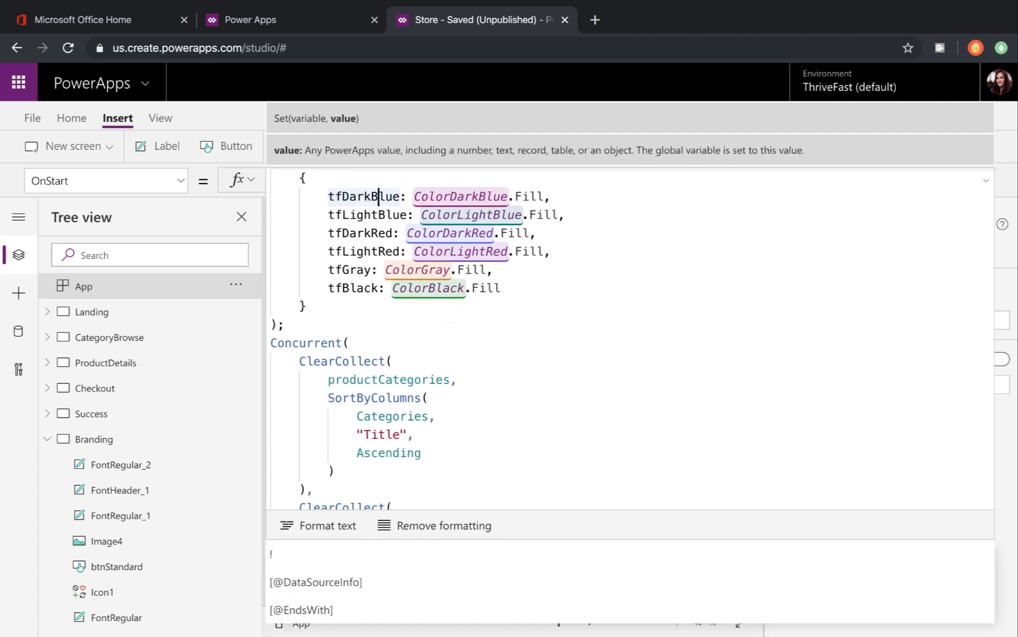
scroll(413, 340, "up", 1)
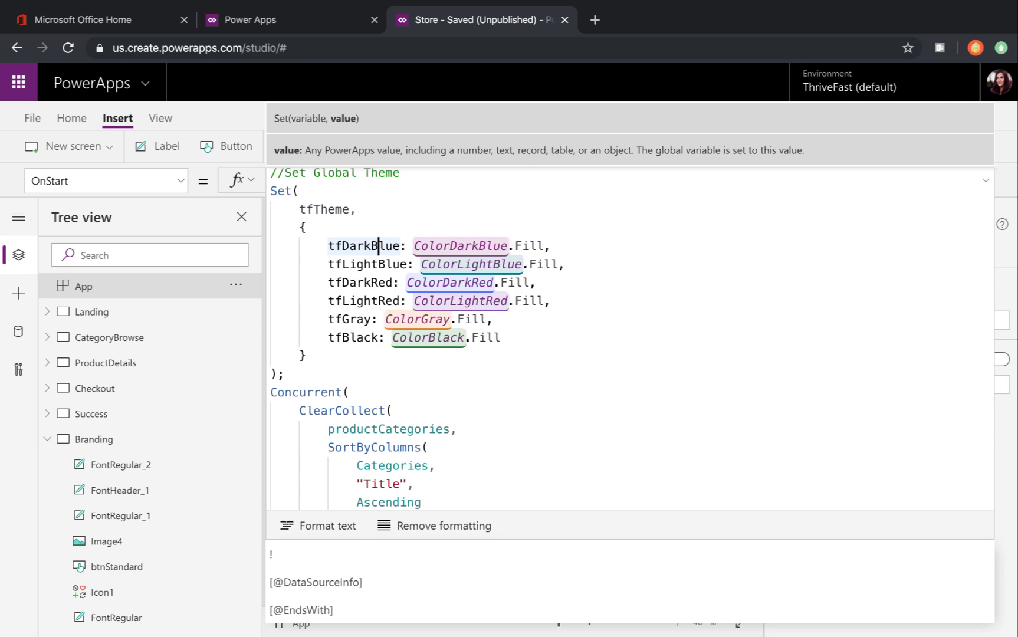
left_click(530, 247)
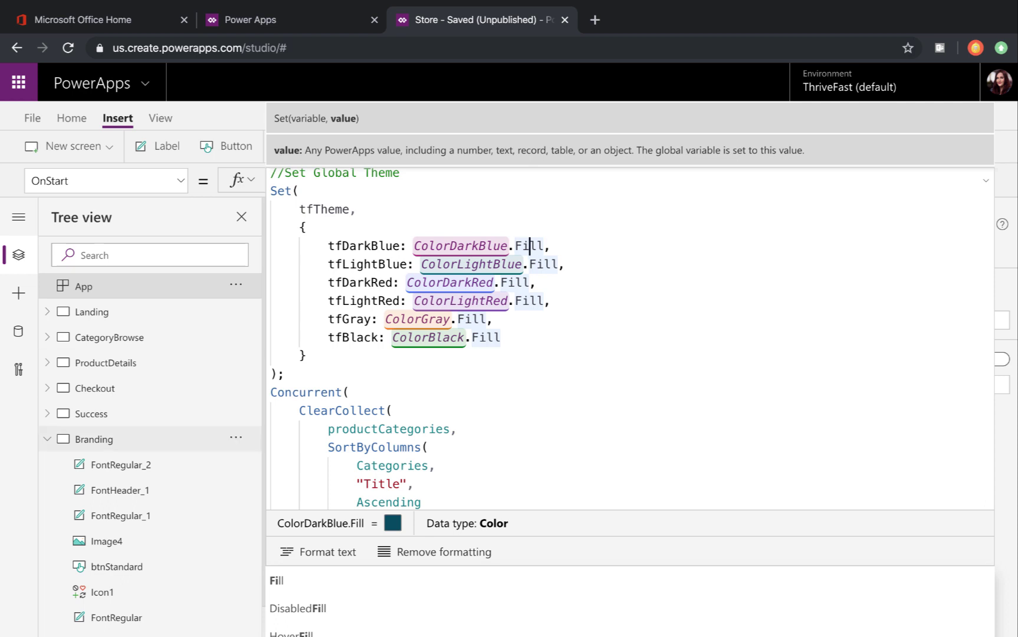
Step: Review the light blue swatch on the Branding screen against the OnStart theme formula, and open the Landing screen
left_click(95, 439)
left_click(986, 180)
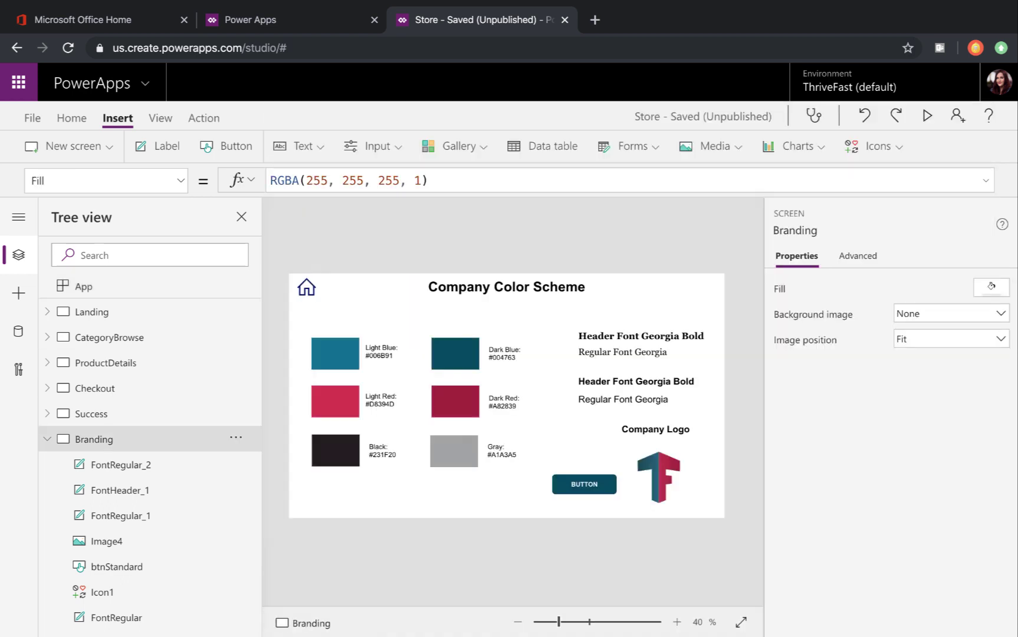
left_click(335, 353)
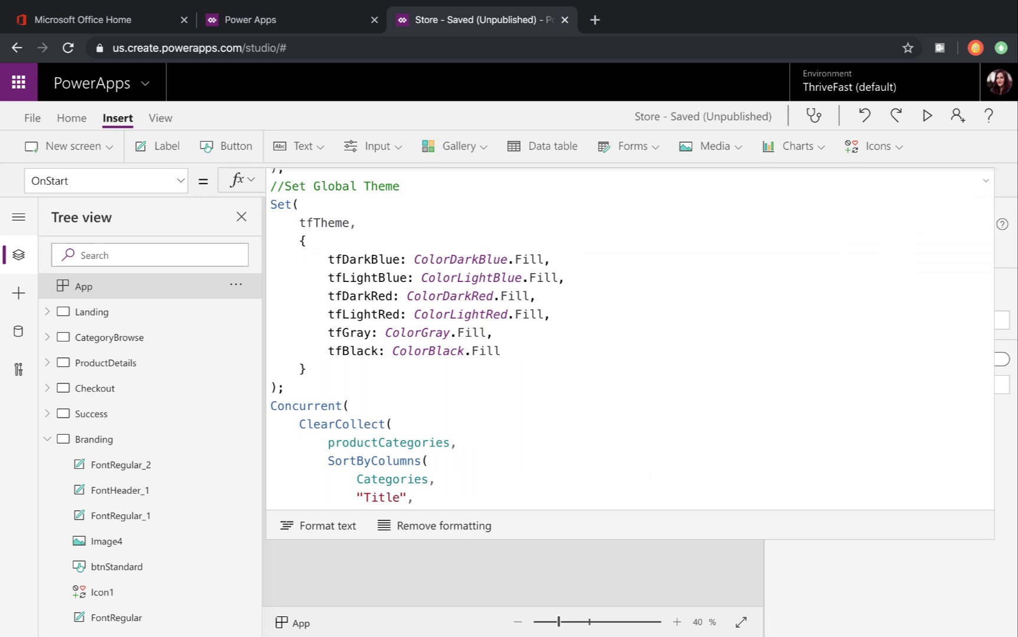
left_click(92, 312)
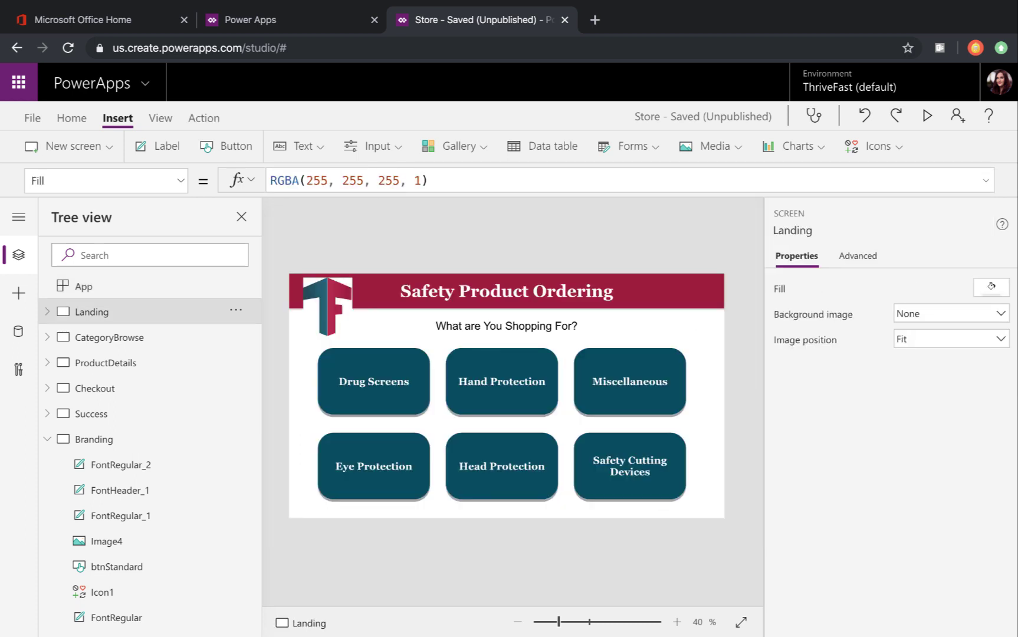
Step: Check the Fill formula of the Safety Product Ordering header label on the Landing screen
left_click(506, 292)
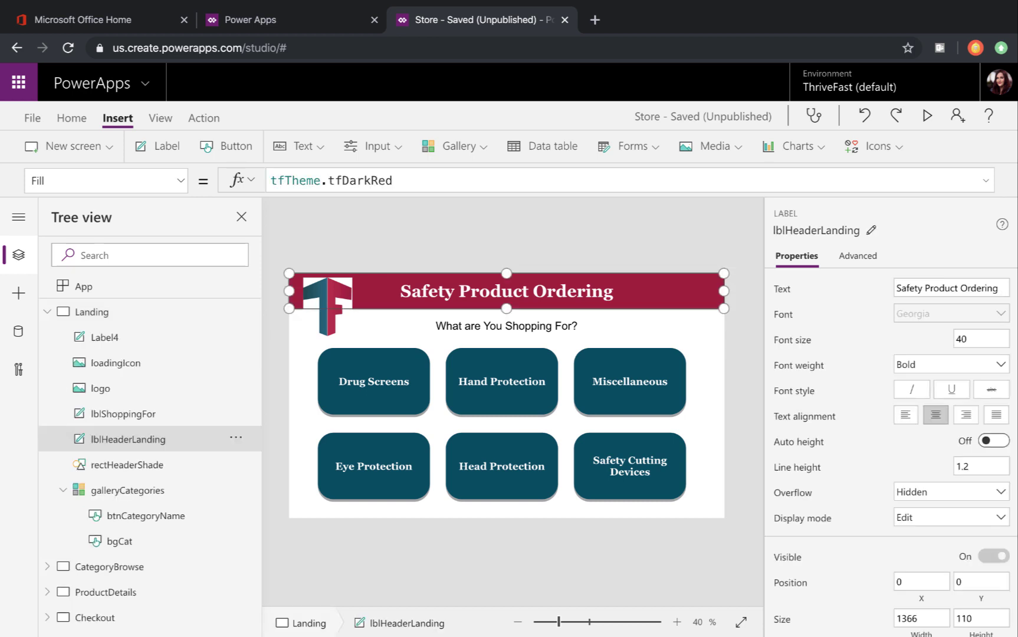
left_click(874, 147)
scroll(868, 422, "down", 5)
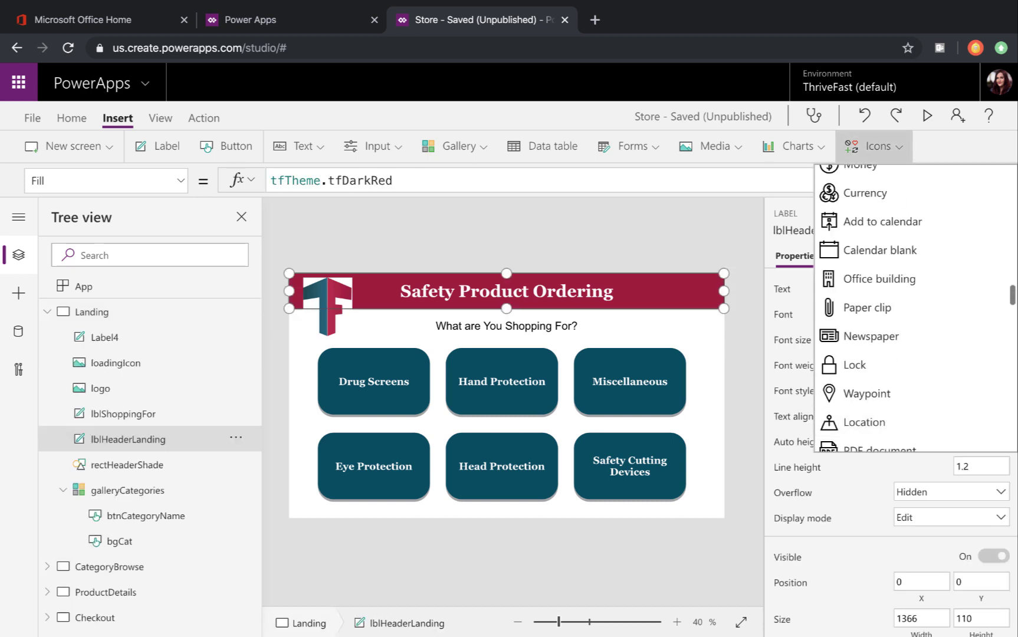
key("Escape")
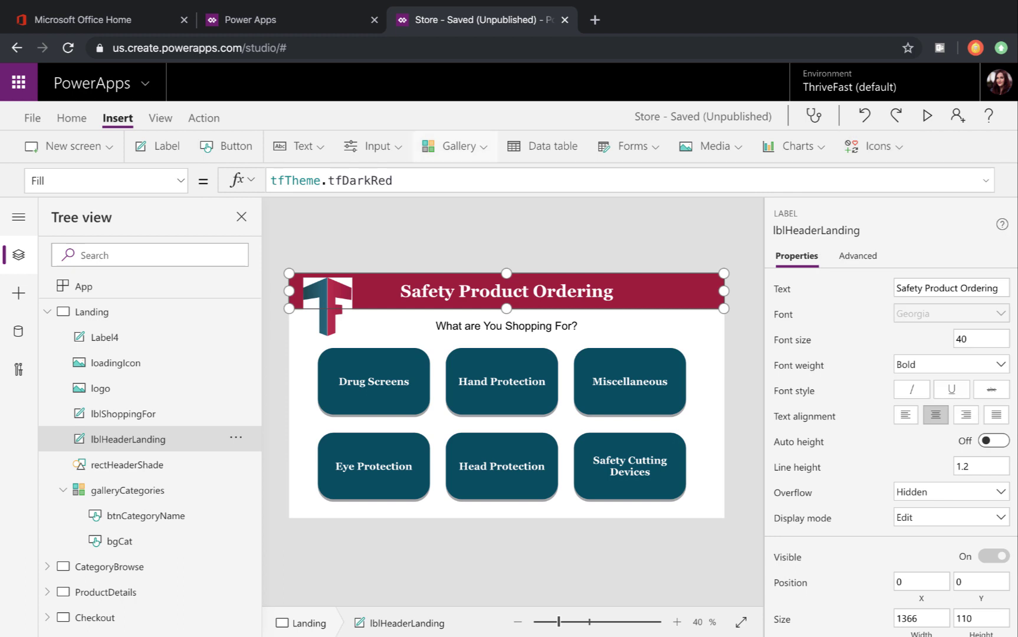
Step: Re-enter the header label's Fill formula as tfTheme.tfDarkRed, choosing the colour from the tfTheme record's suggestions
left_click(181, 180)
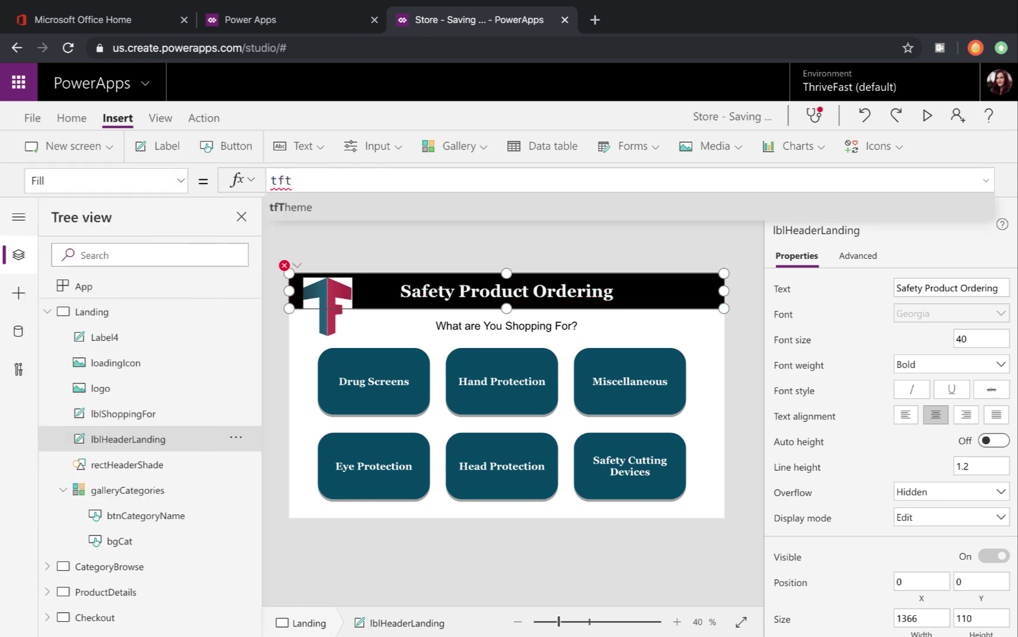
key("Tab")
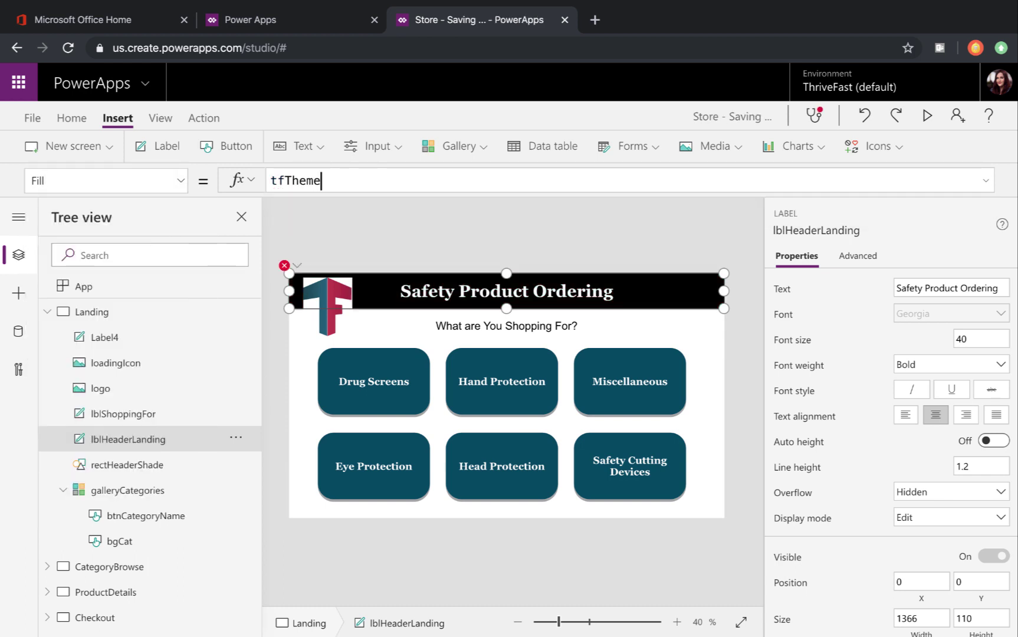
type(".")
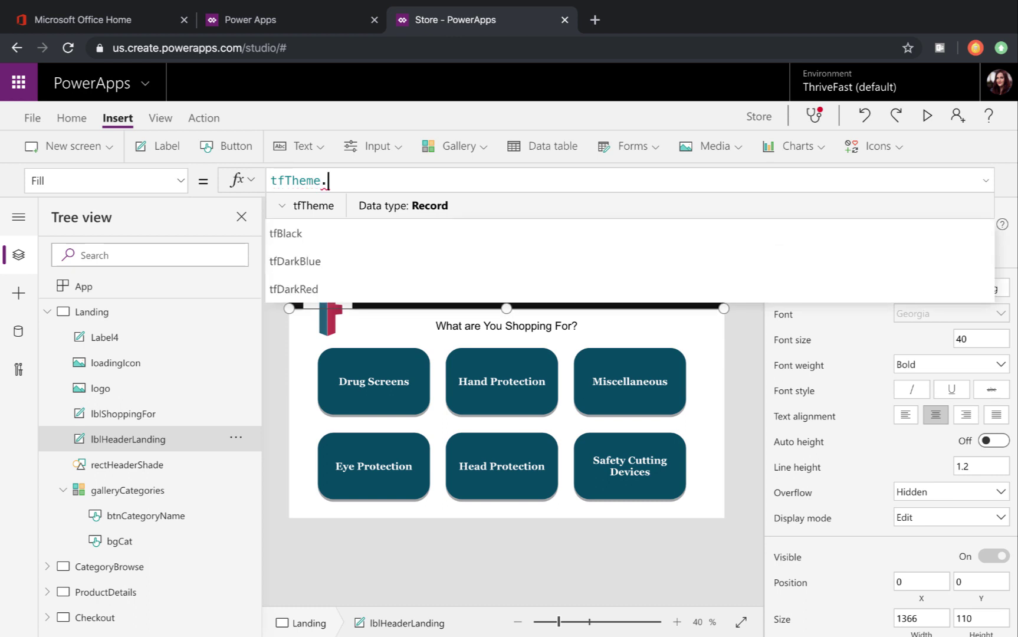
key("Down")
key("Down")
key("Down")
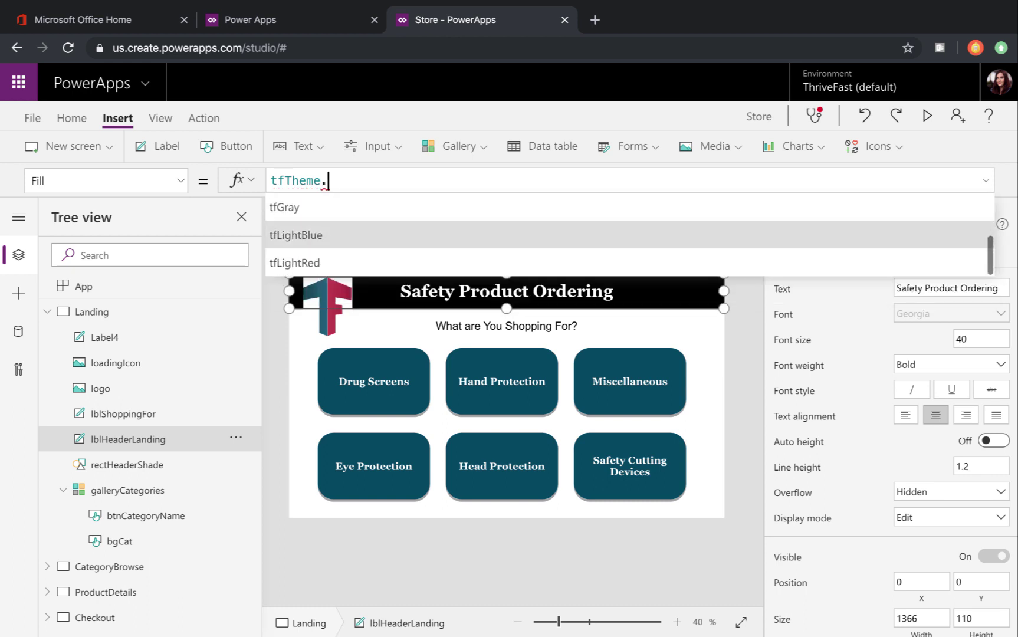
key("Up")
key("Up")
key("Up")
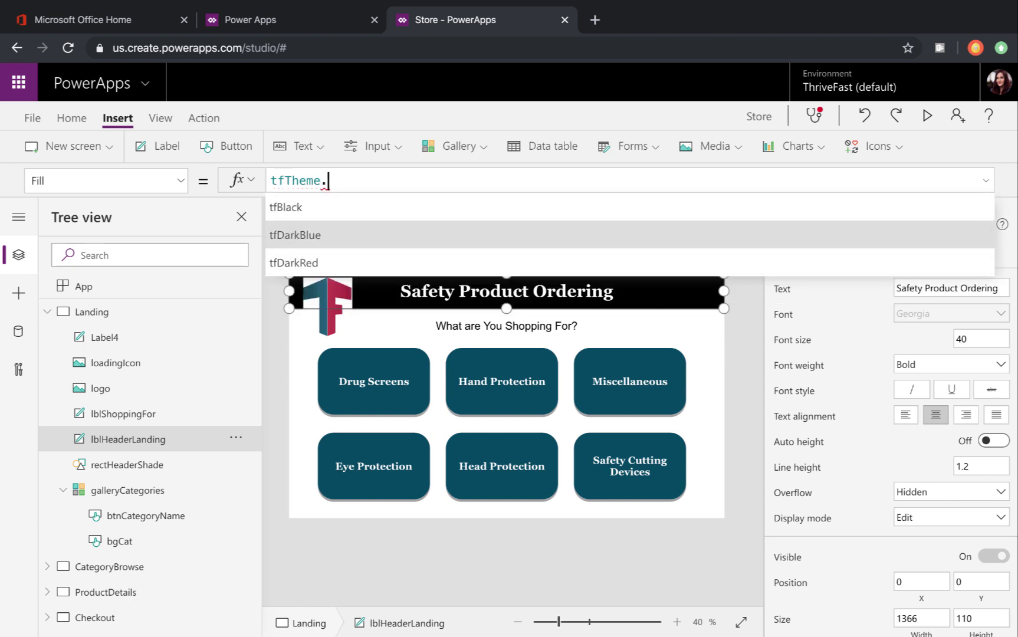
key("Down")
key("Tab")
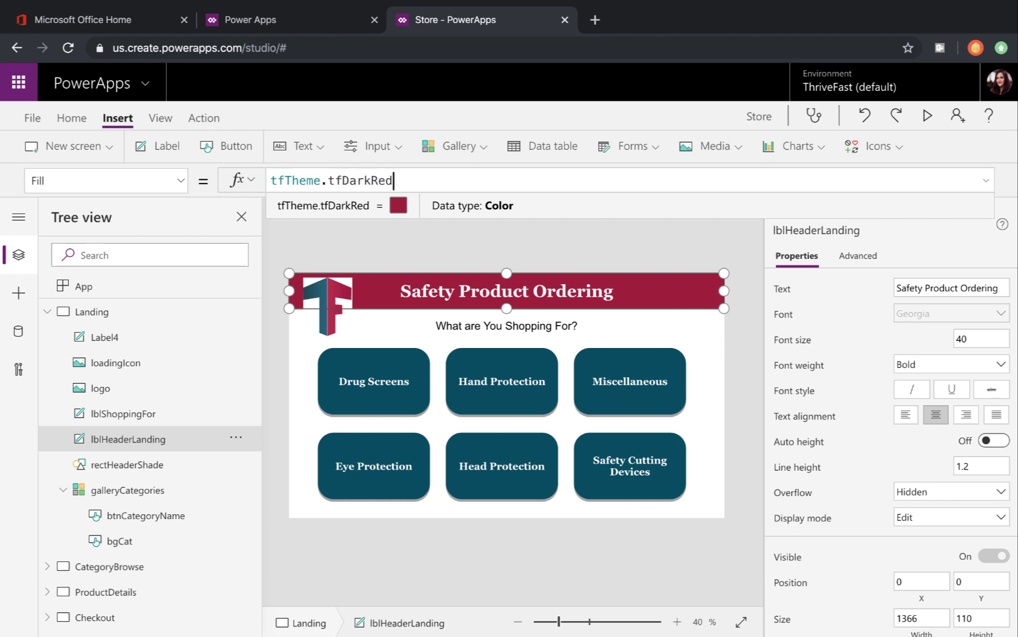
Step: Check the Drug Screens category button's Fill formula and set its BorderColor to tfTheme.tfBlack
left_click(373, 382)
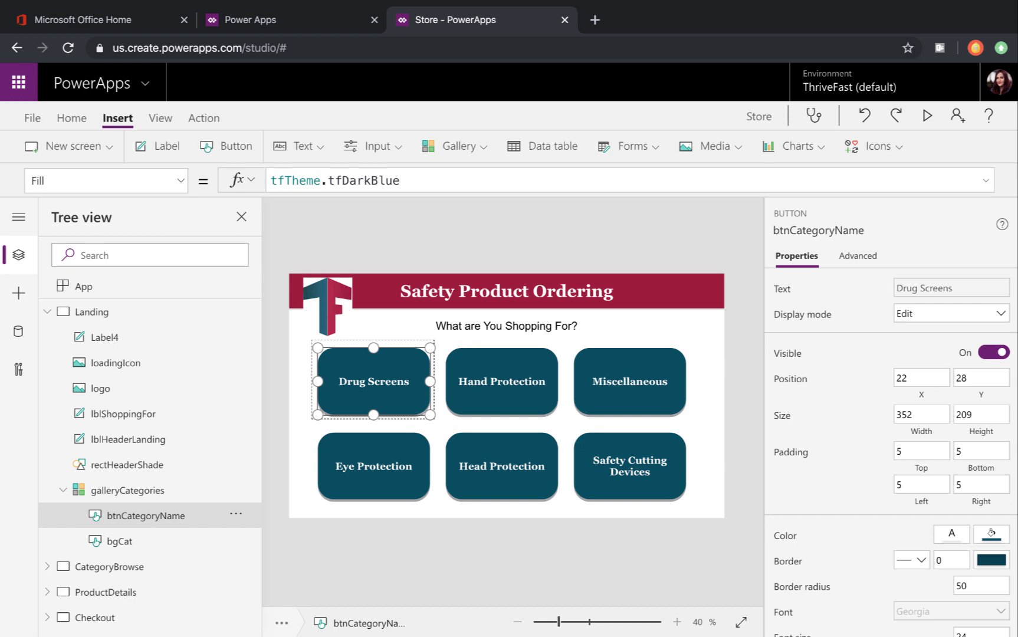
left_click(401, 181)
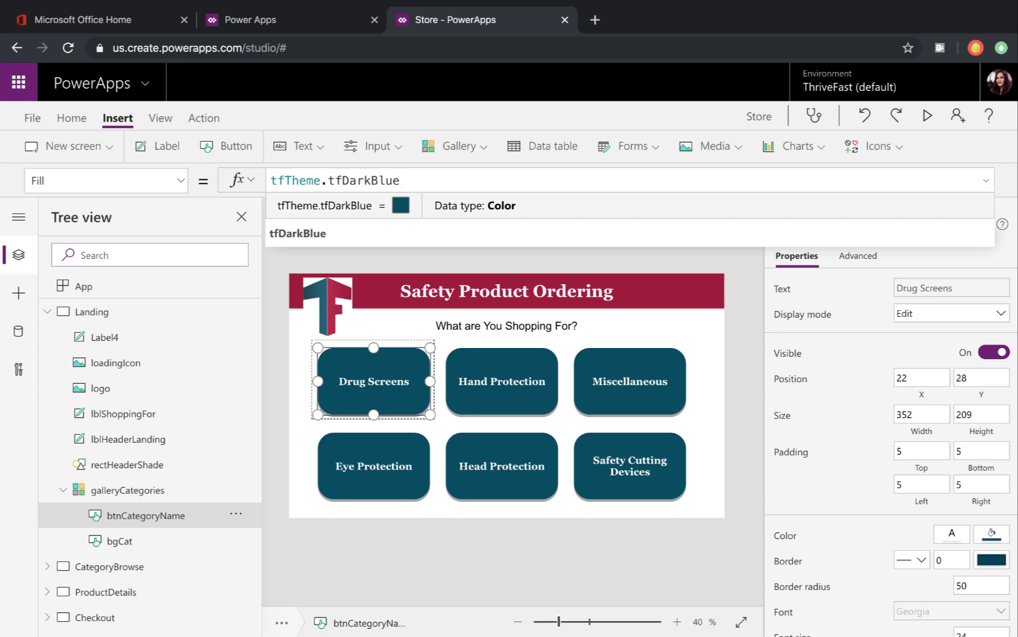
left_click(181, 180)
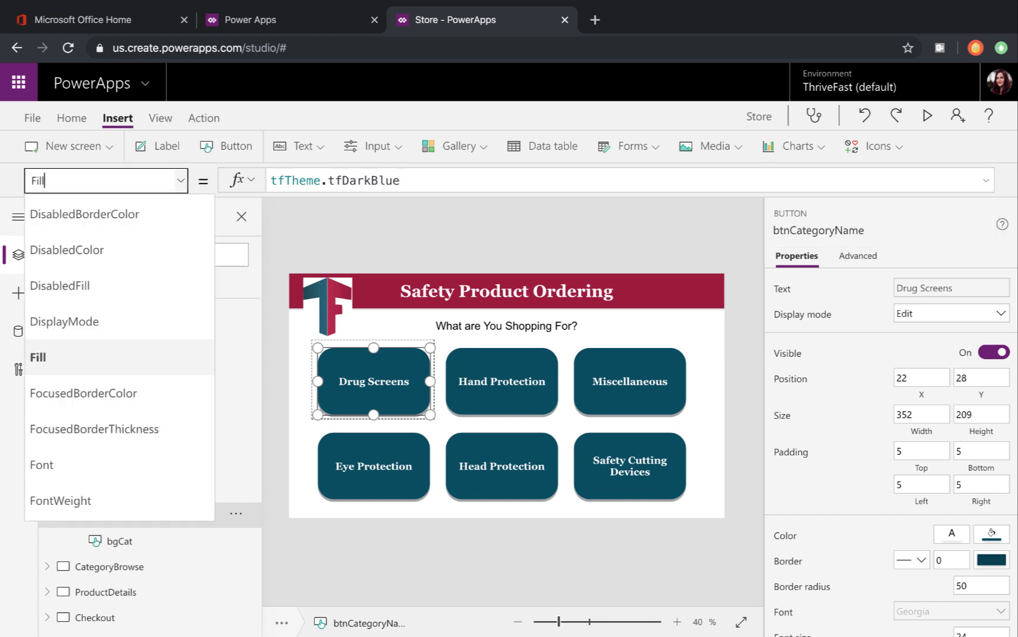
scroll(118, 427, "up", 3)
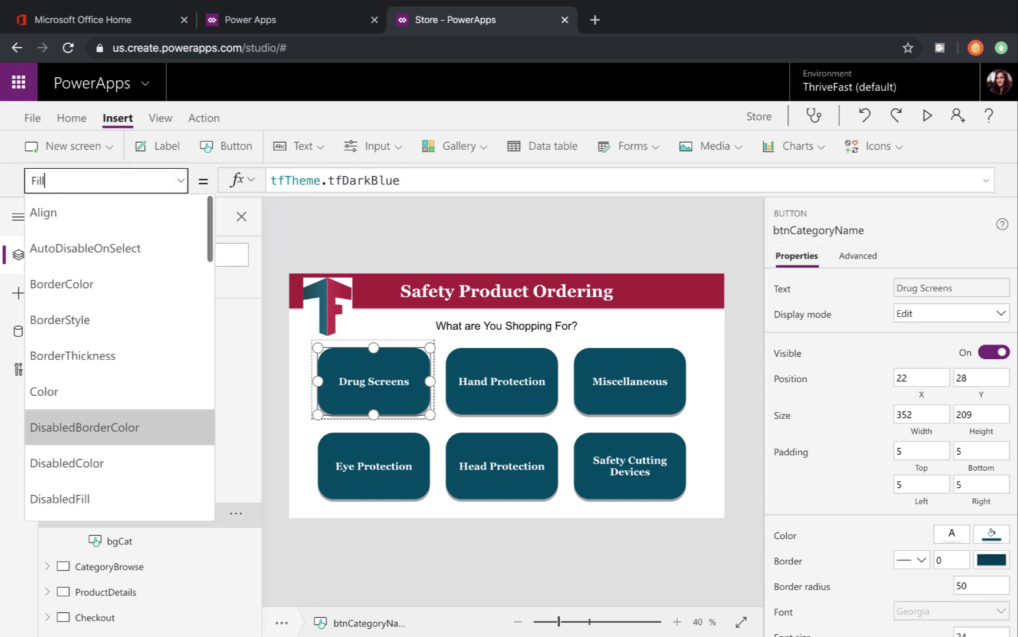
left_click(62, 284)
left_click(407, 180)
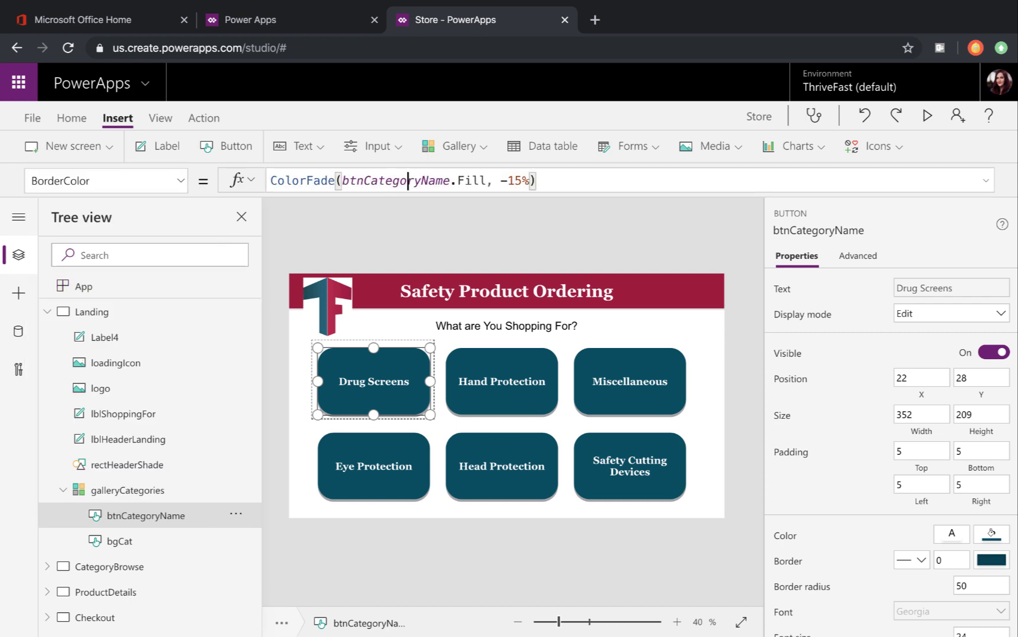
key("ctrl+a")
type("tft")
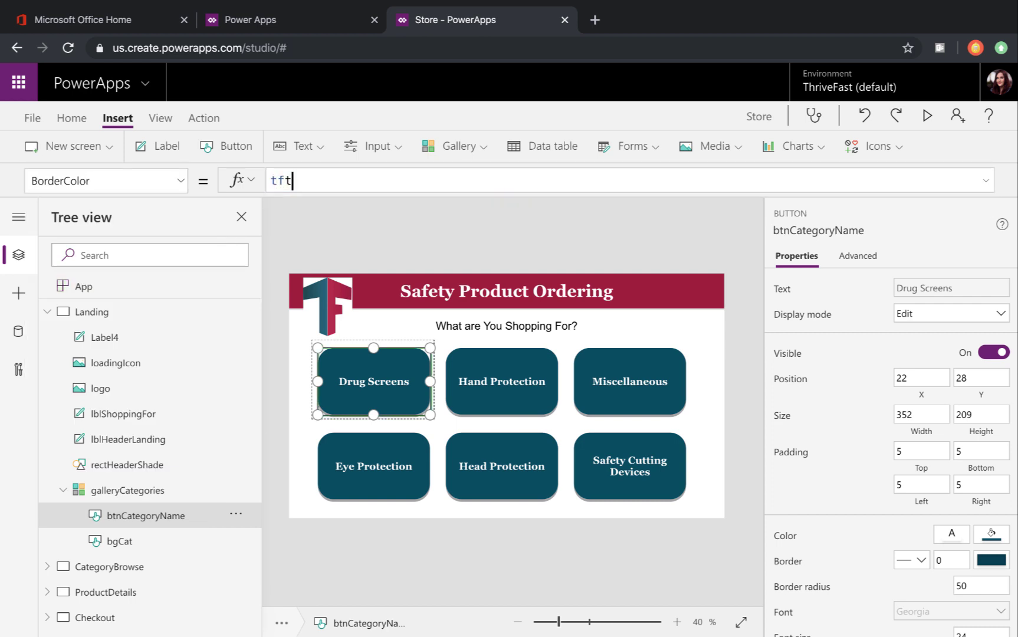
key("Tab")
type(".")
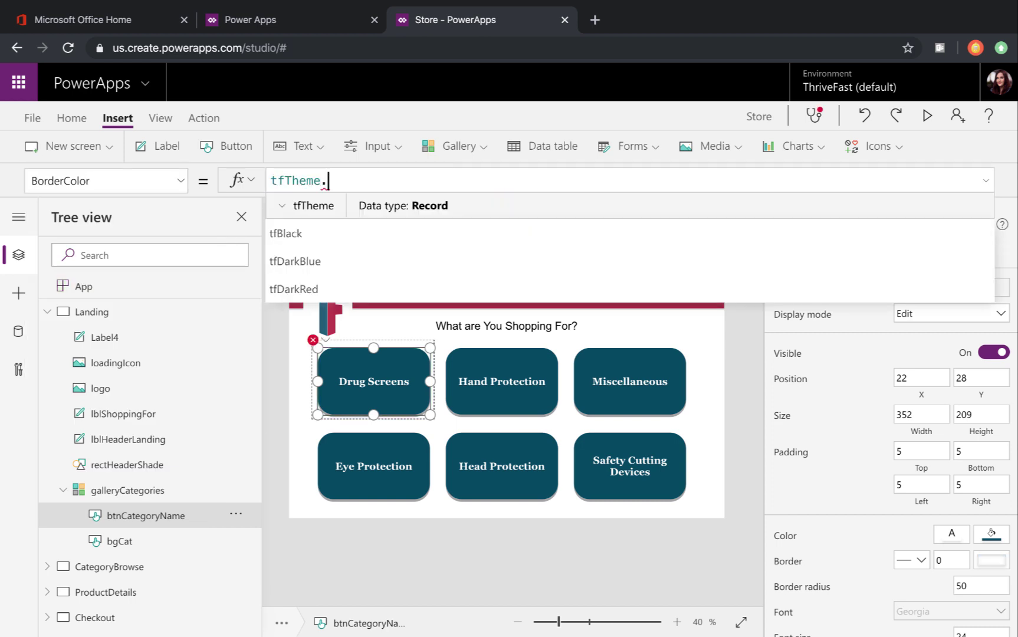
key("Tab")
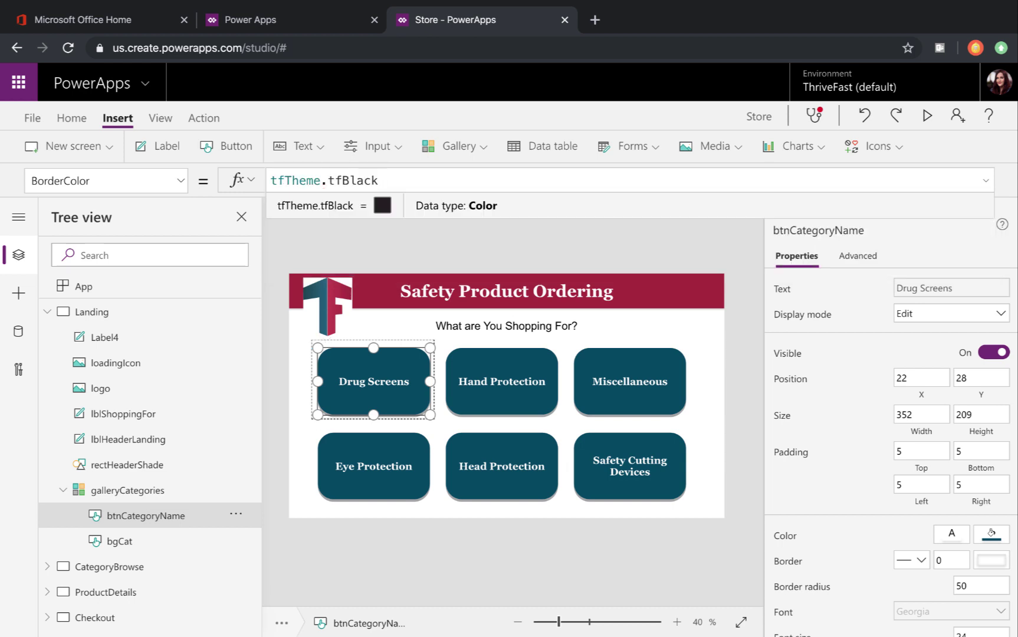
Step: Change the Dark Red swatch on the Branding screen to the brighter custom colour with hex E0374D
left_click(92, 312)
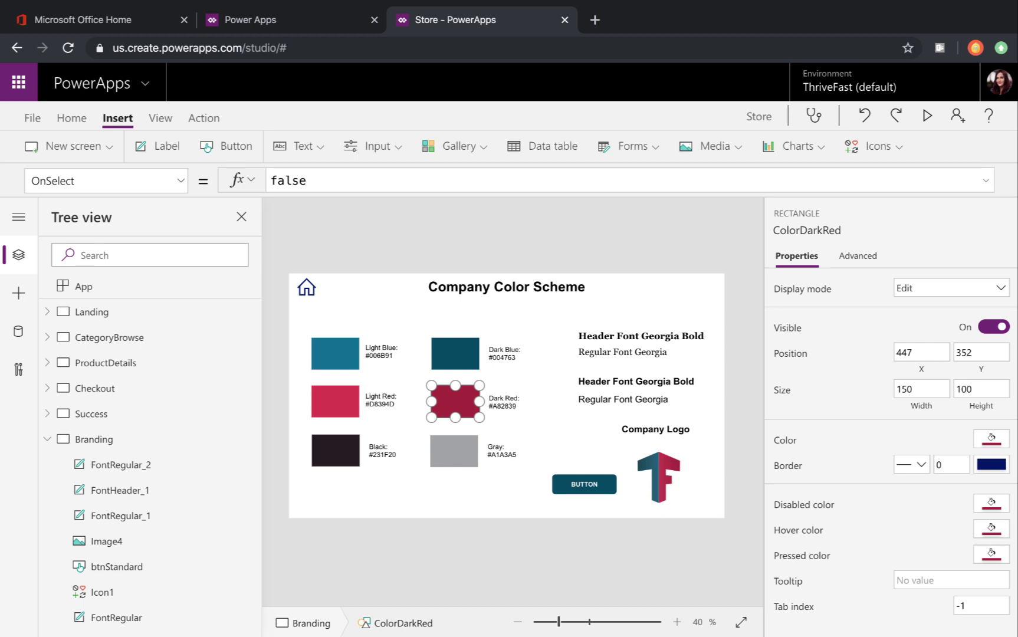
left_click(992, 439)
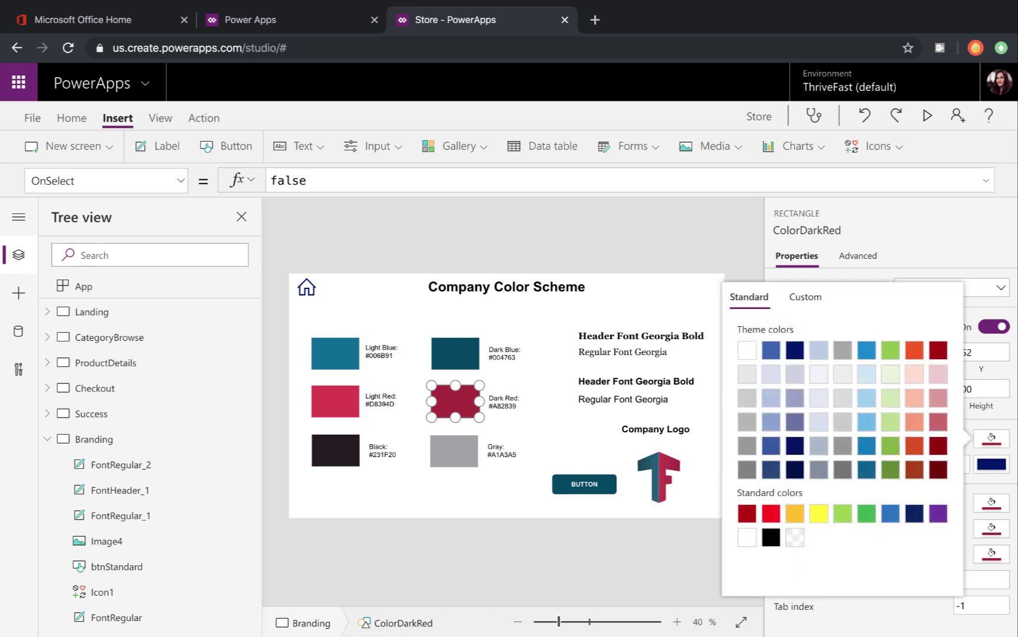
left_click(806, 297)
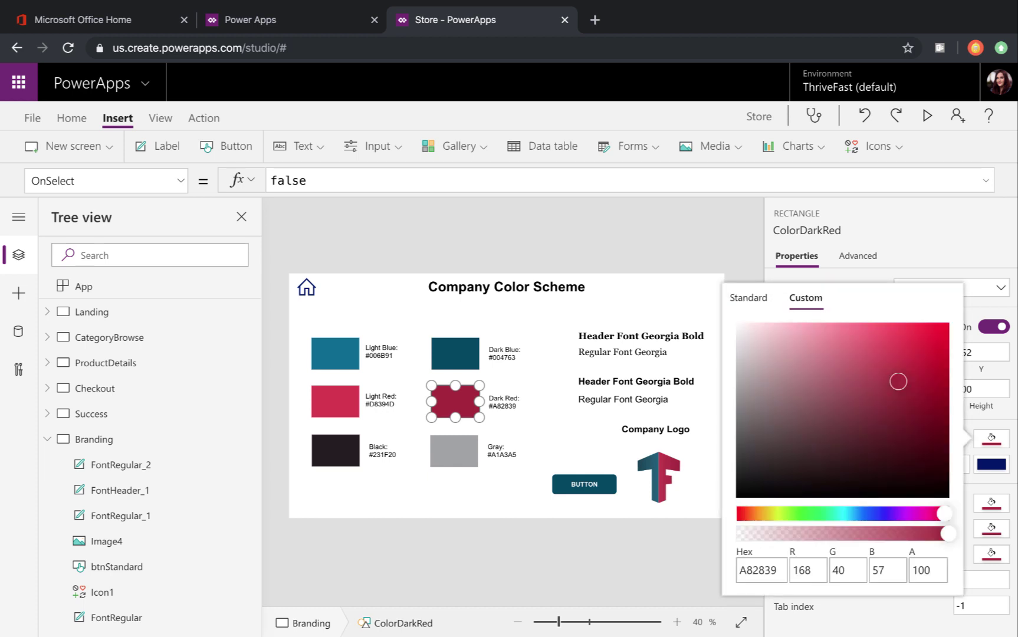
left_click_drag(898, 381, 896, 343)
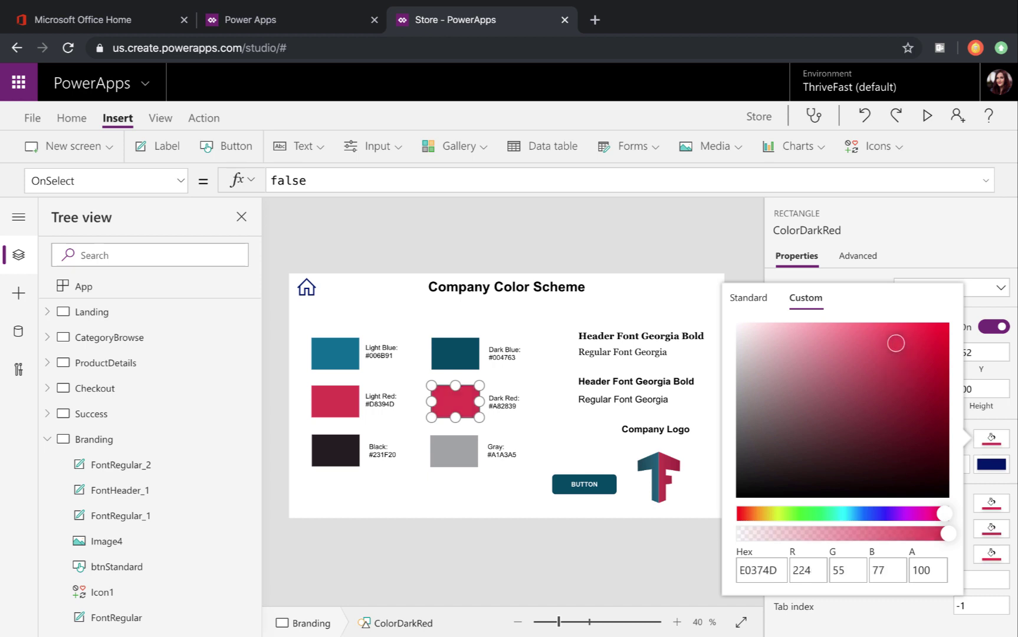
left_click(93, 439)
Step: Display the Landing screen and run the App's OnStart to reload the theme colours
left_click(92, 312)
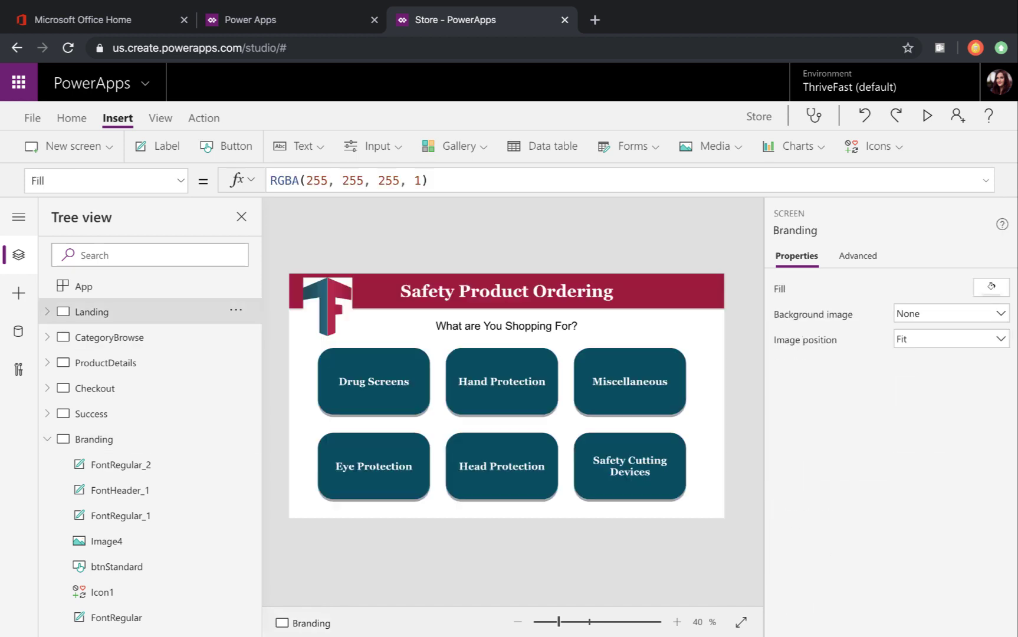
left_click(236, 284)
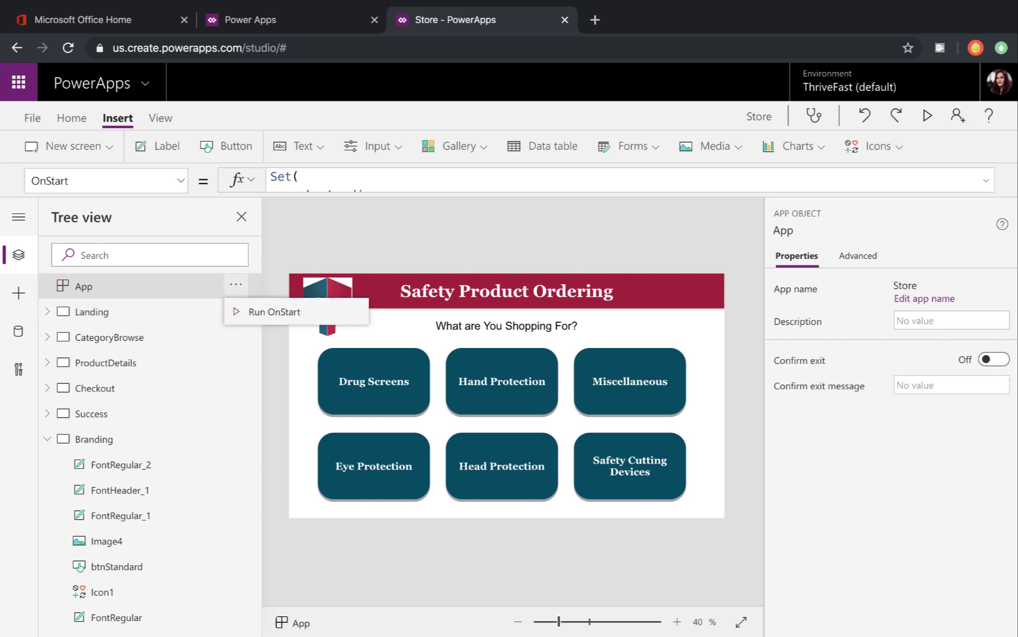
left_click(273, 312)
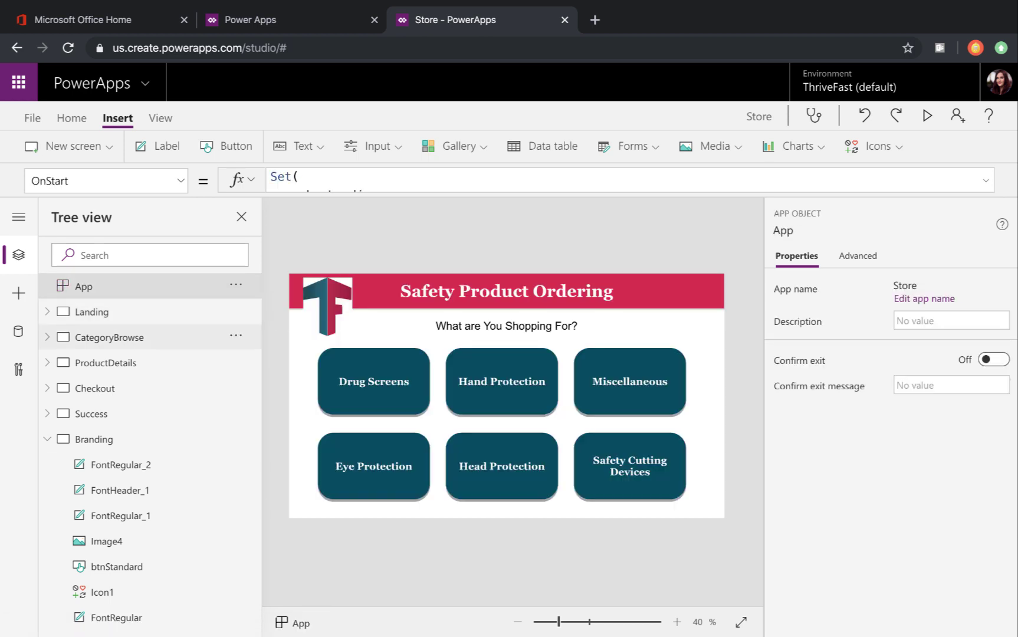
Step: Review the header colour on the CategoryBrowse, ProductDetails and Checkout screens, and return to the Landing screen
left_click(92, 312)
left_click(109, 338)
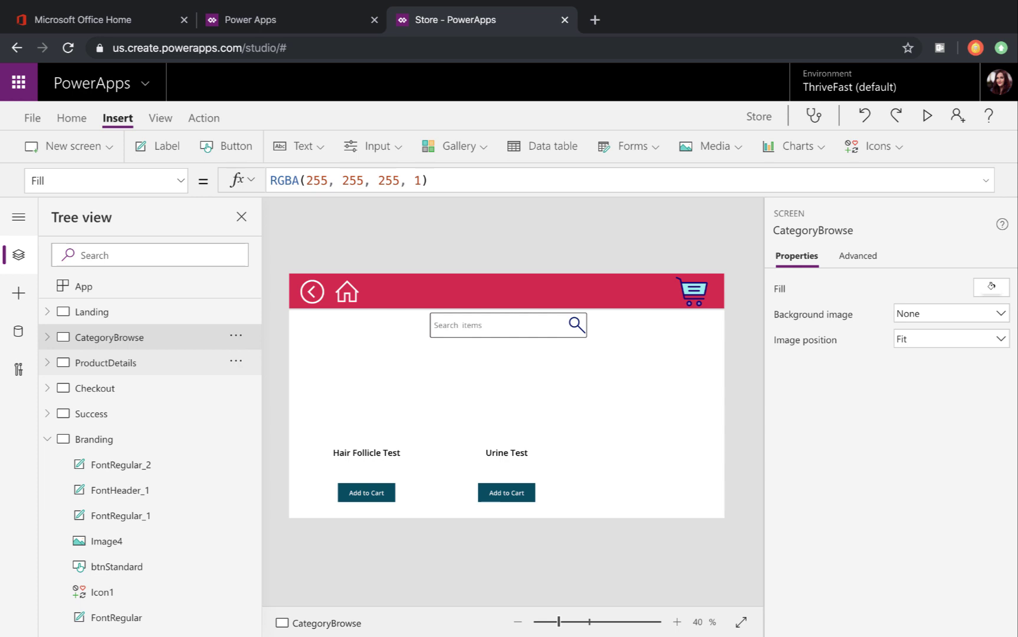
left_click(106, 362)
left_click(95, 389)
left_click(91, 312)
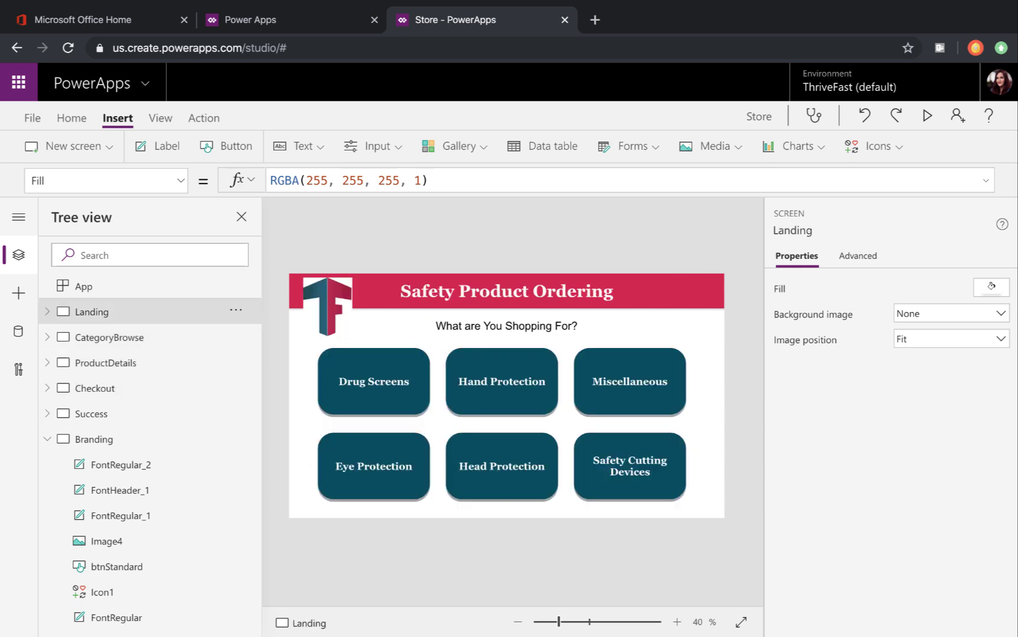